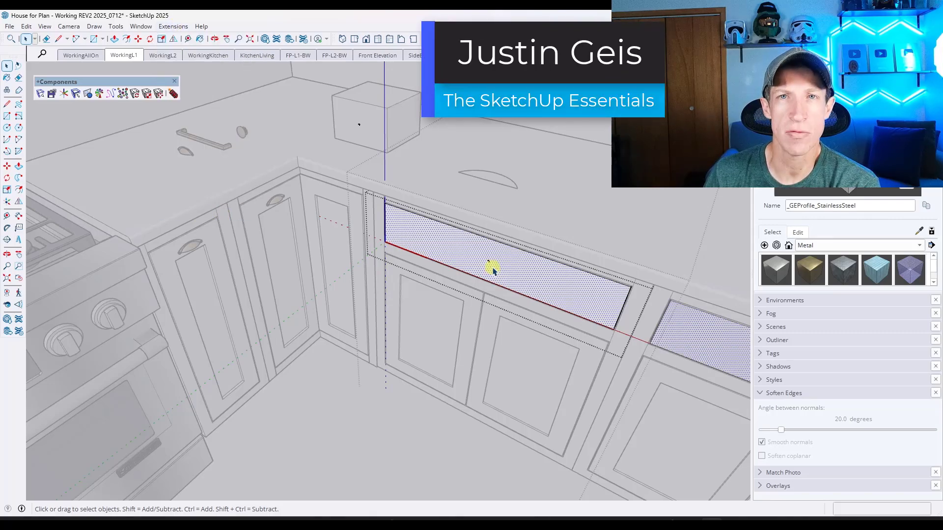
Try to move the bar pull by its origin from the countertop toward the marked center of the wide drawer front.
key(Escape)
key(Escape)
key(Escape)
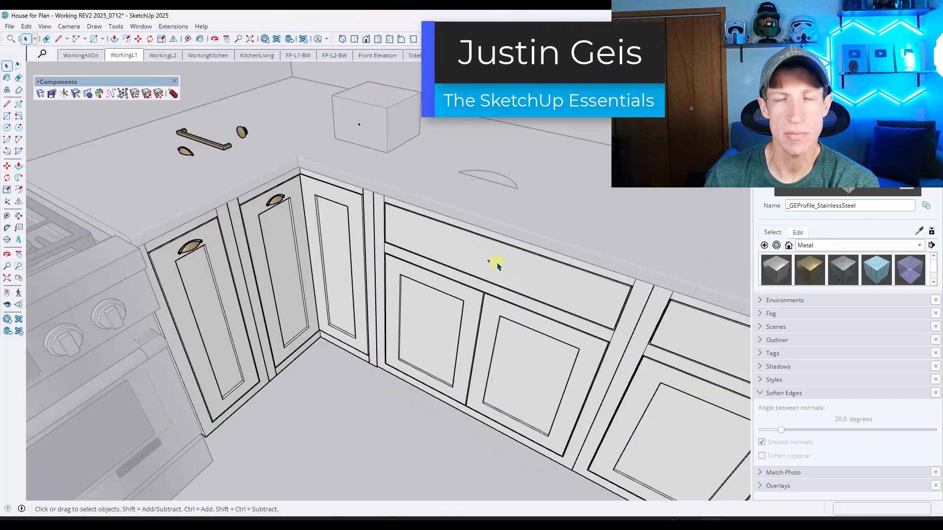
scroll(210, 126, up, 3)
click(203, 139)
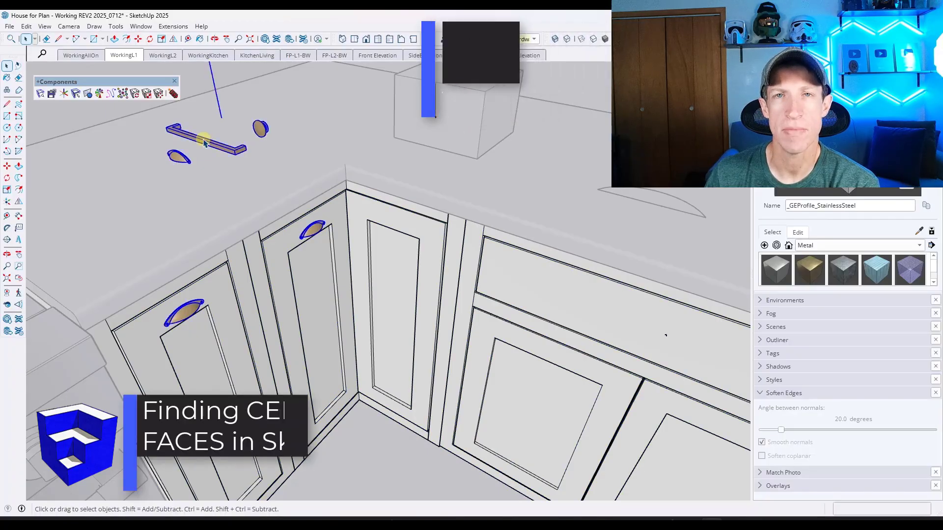
click(205, 143)
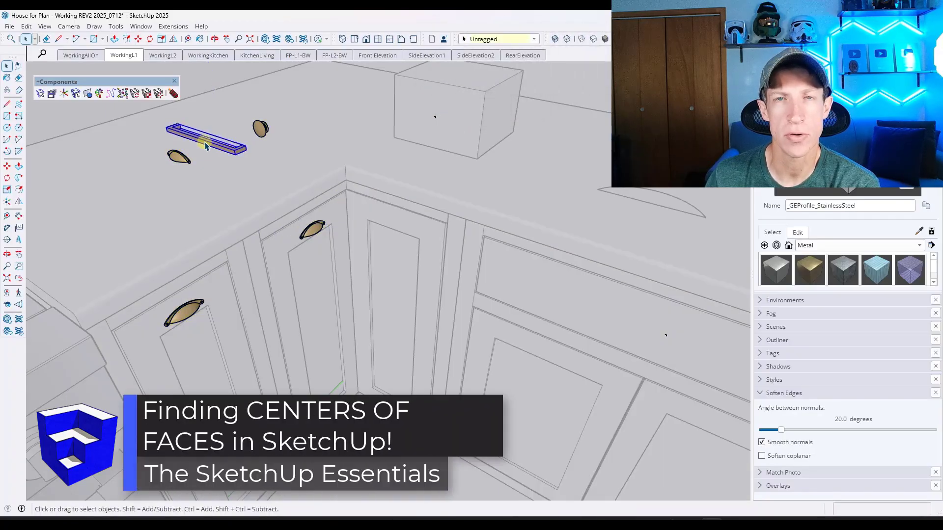
key(m)
scroll(208, 140, up, 2)
click(210, 136)
scroll(210, 142, down, 4)
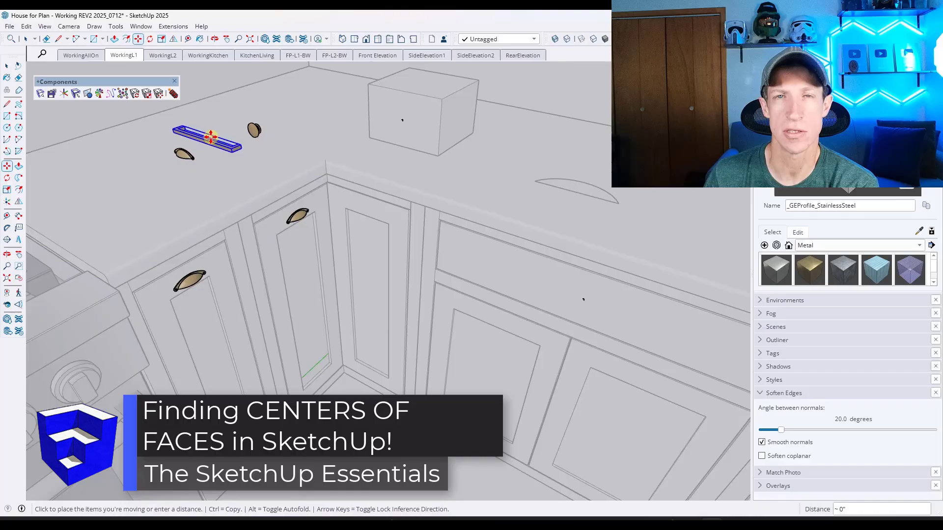
scroll(383, 216, up, 5)
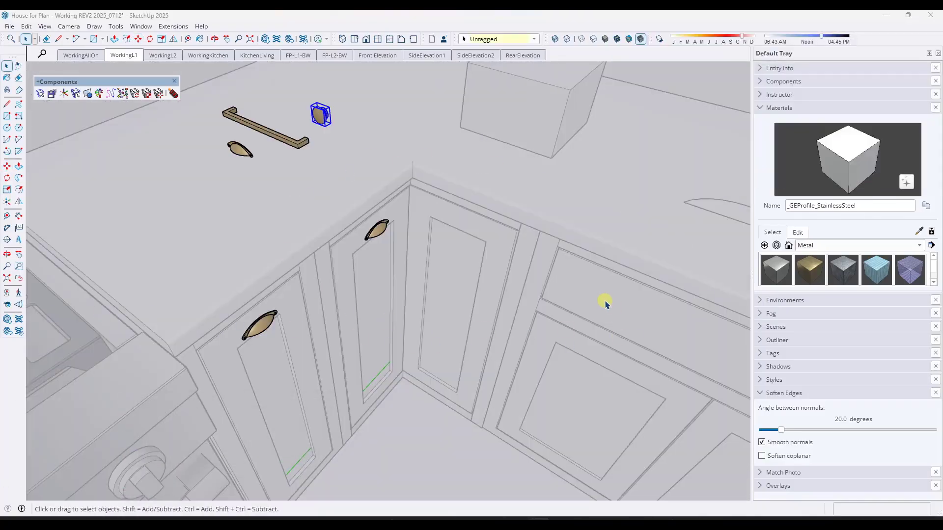
middle_drag(605, 304, 413, 209)
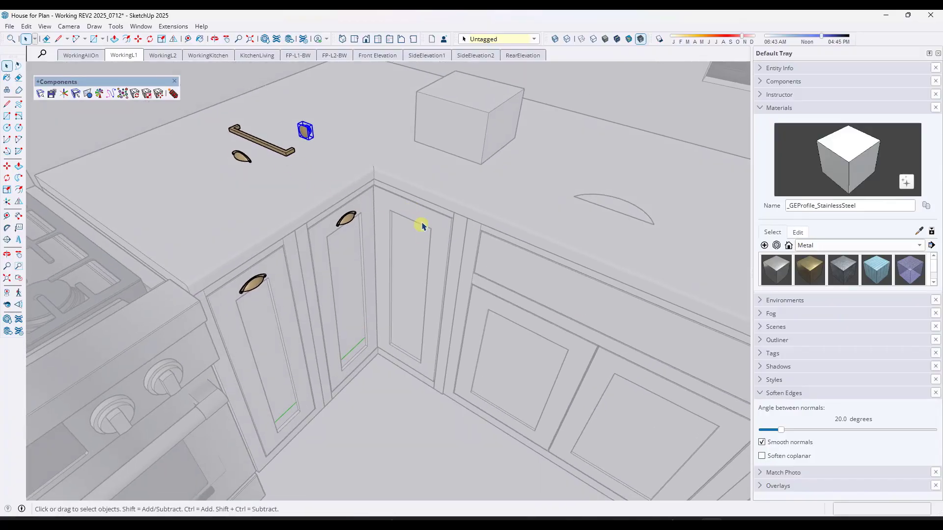
click(424, 221)
click(423, 221)
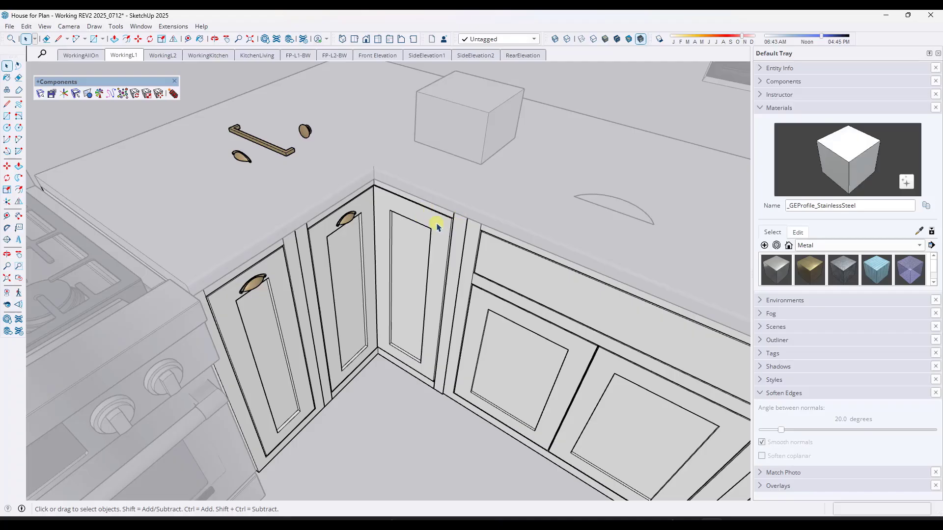
scroll(386, 212, up, 2)
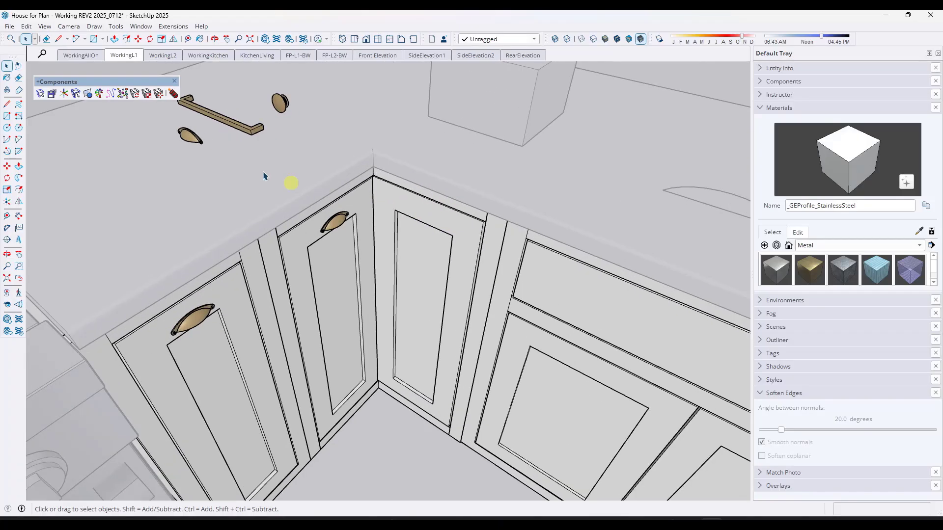
scroll(395, 244, down, 1)
middle_drag(397, 240, 397, 249)
Try to move the cup pull by its upper edge from the countertop onto the top rail of the corner cabinet door.
double_click(220, 170)
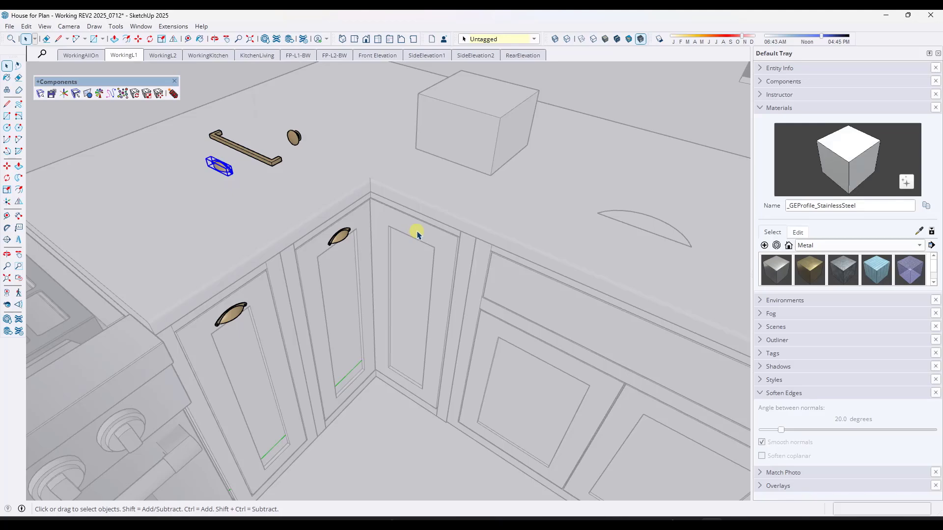
scroll(216, 170, up, 6)
key(m)
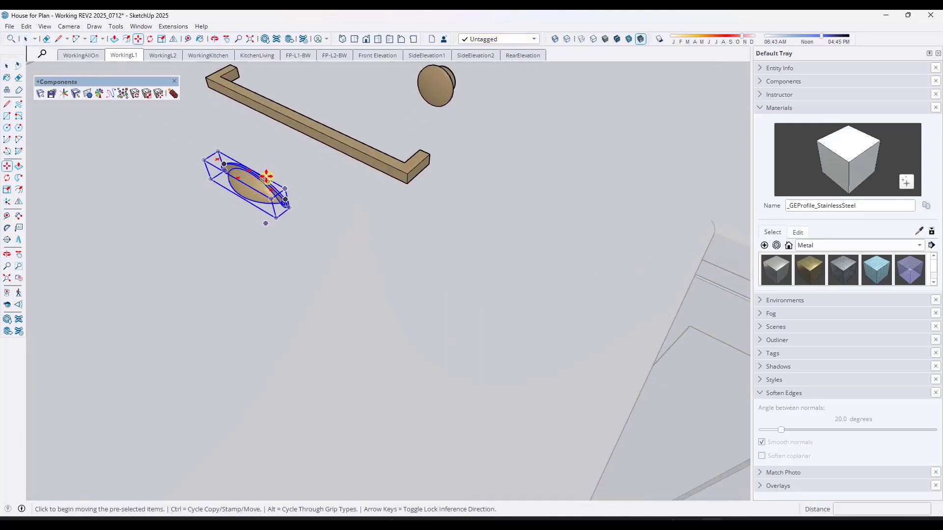
click(246, 164)
scroll(248, 162, down, 8)
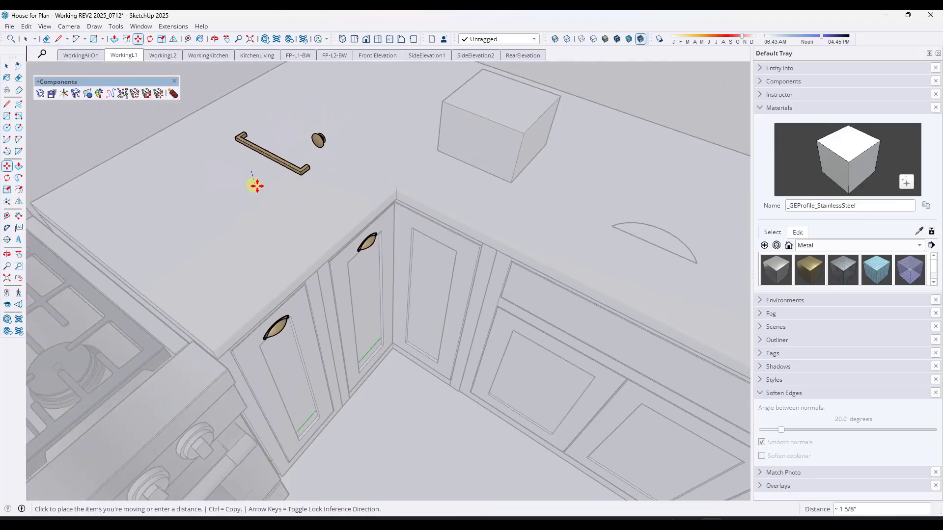
scroll(417, 210, up, 2)
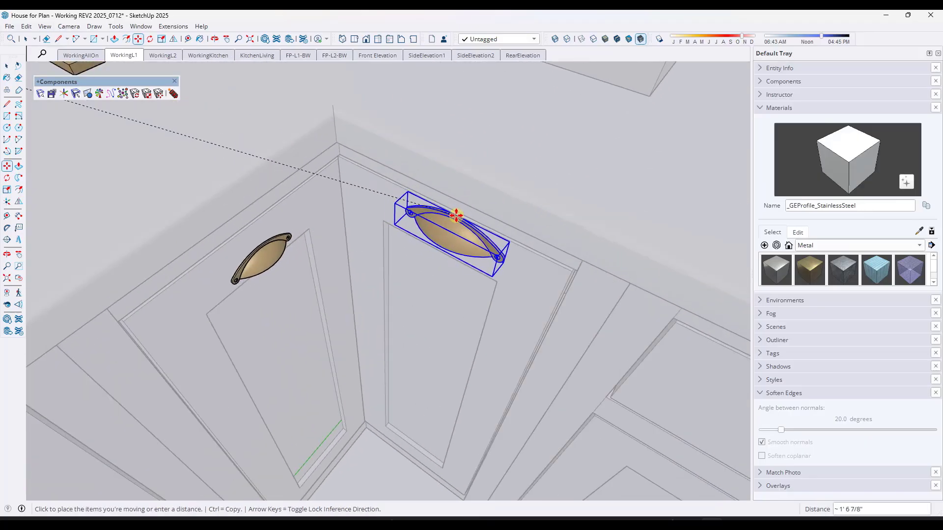
middle_drag(440, 238, 448, 251)
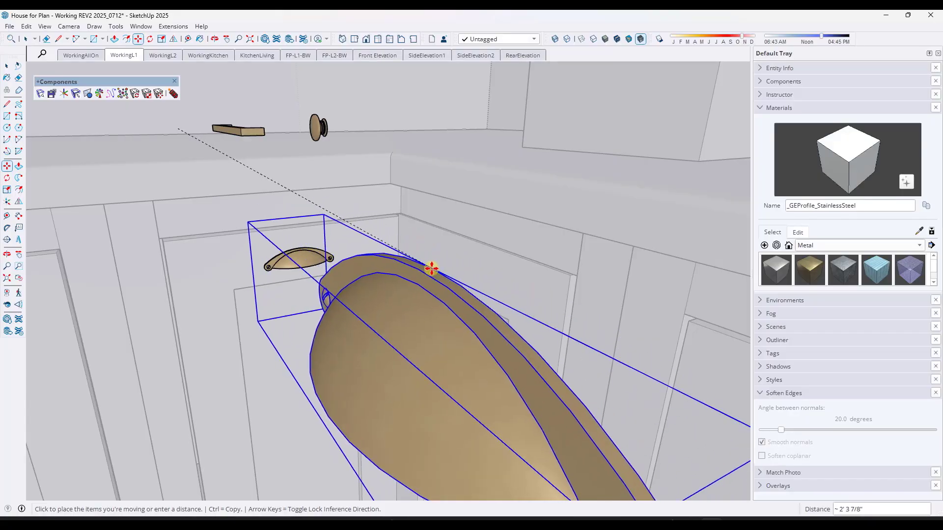
middle_drag(462, 290, 432, 275)
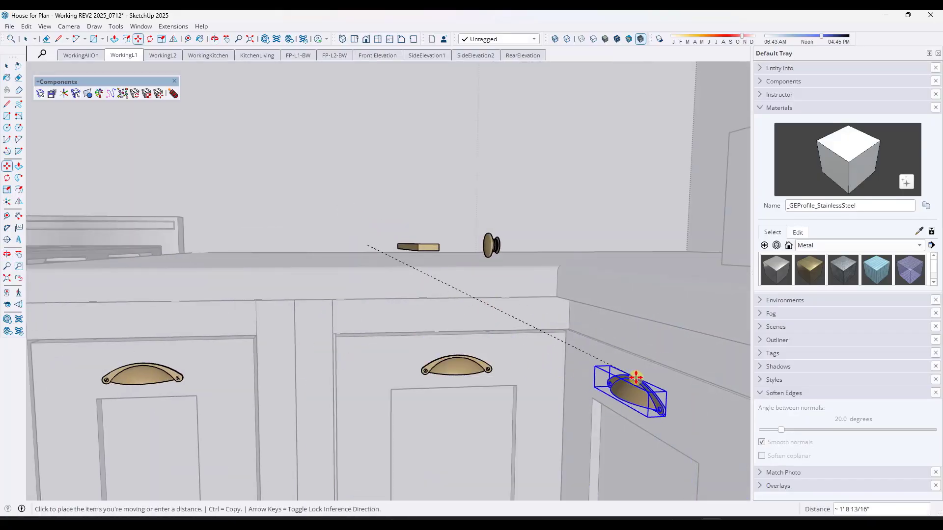
click(614, 377)
Try to center the cup pull beneath the corner door's top edge by eye and adjust its height on the rail.
middle_drag(614, 378, 825, 413)
scroll(585, 334, up, 3)
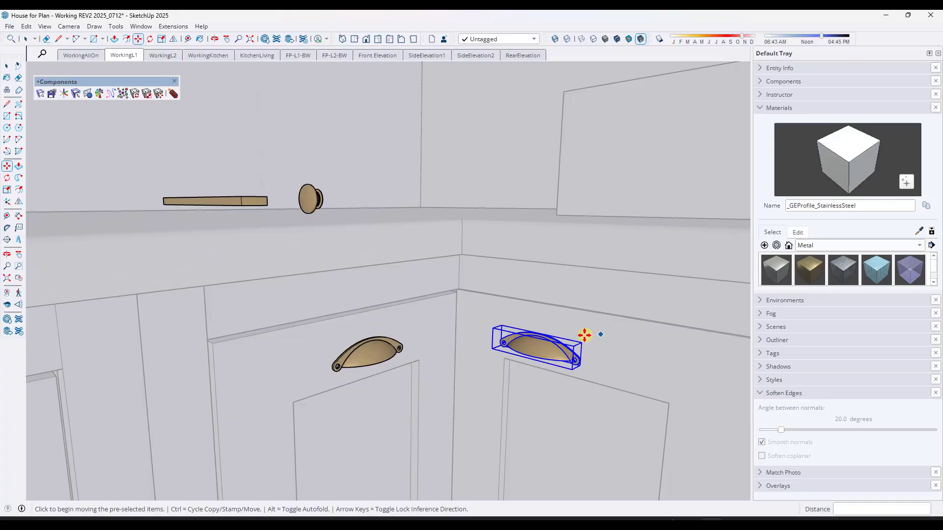
click(532, 335)
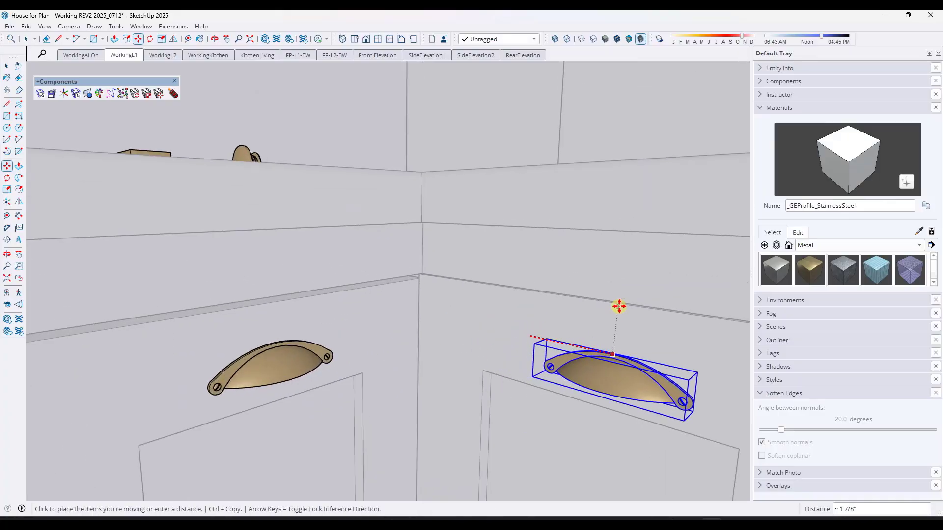
click(592, 299)
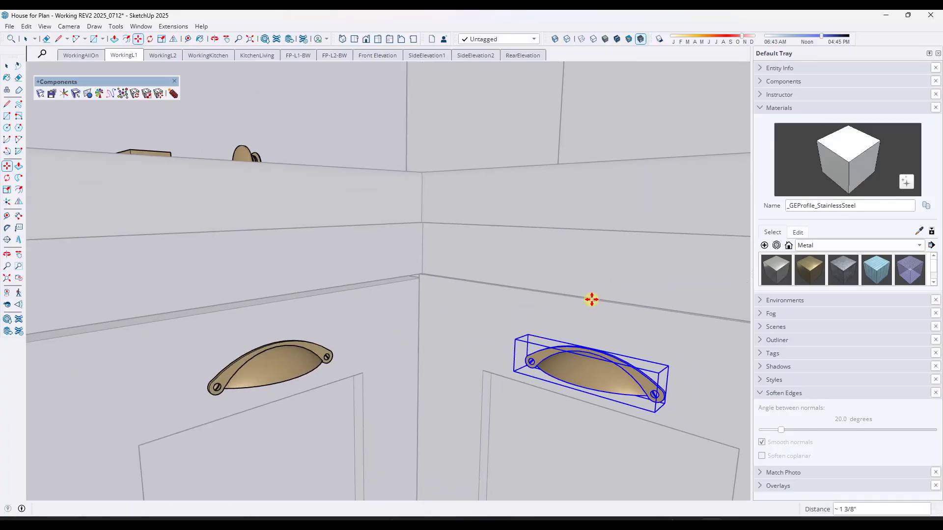
scroll(608, 337, down, 3)
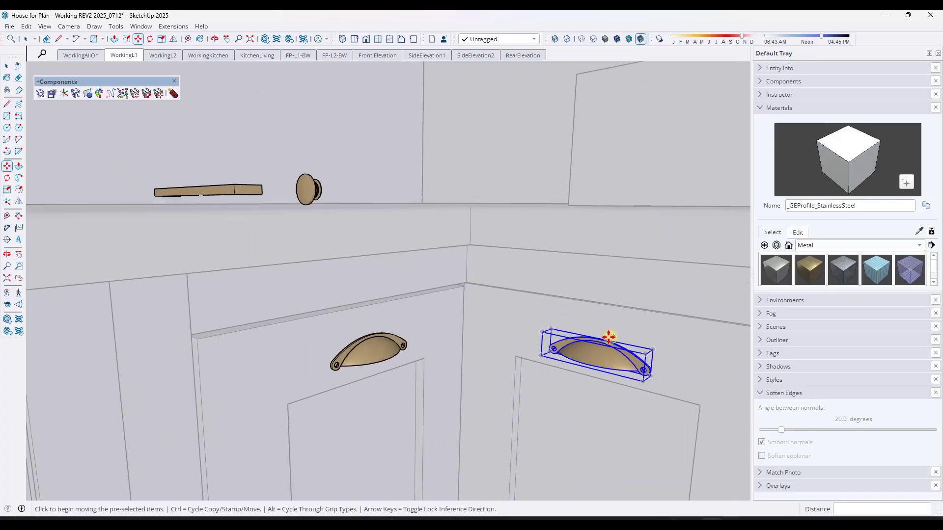
click(650, 364)
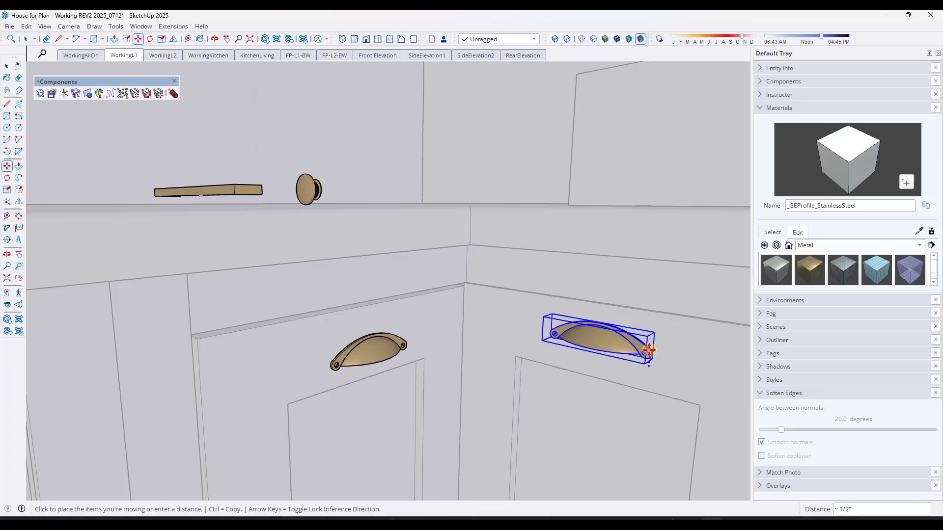
Undo the cup pull moves to return it to the countertop beside the other hardware.
scroll(651, 356, down, 4)
key(space)
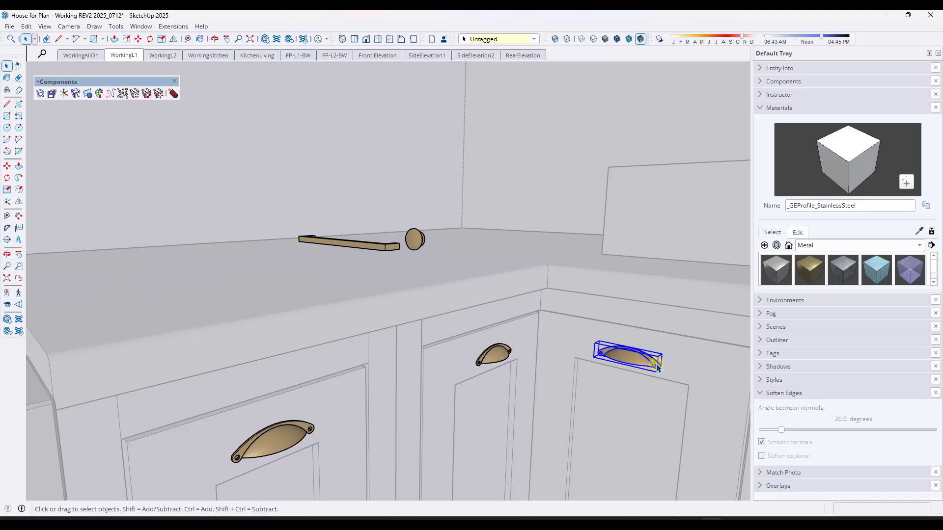
key(ctrl+z)
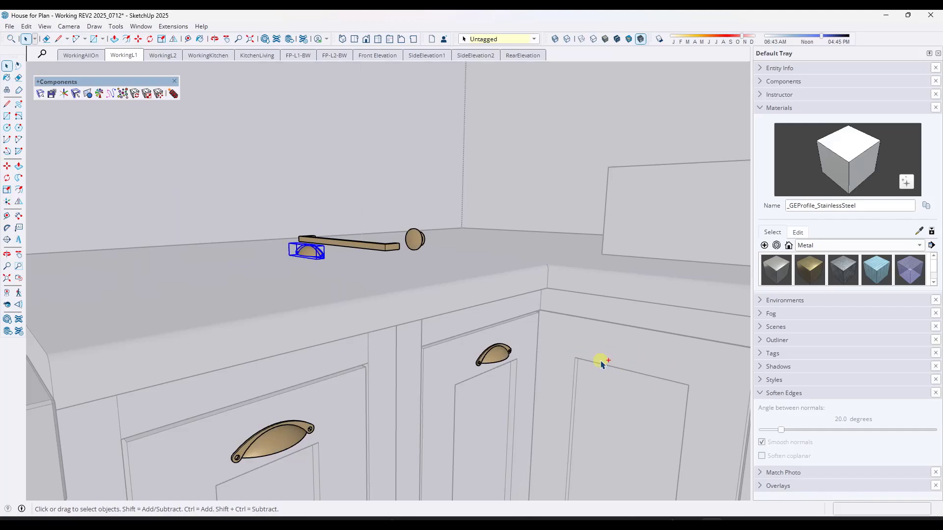
scroll(467, 293, up, 5)
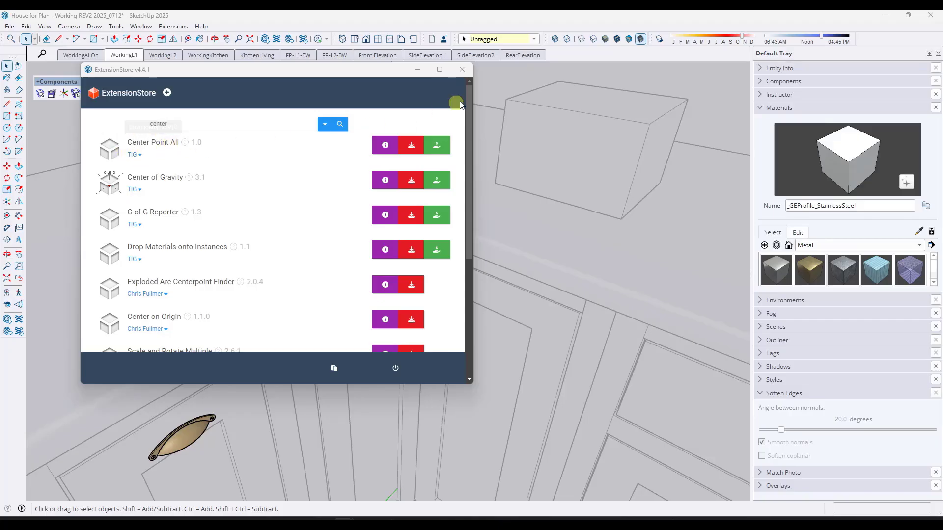
Close the extension store and add a center point to the front face of the box on the countertop.
click(462, 70)
middle_drag(521, 162, 412, 178)
click(453, 204)
double_click(423, 178)
click(427, 179)
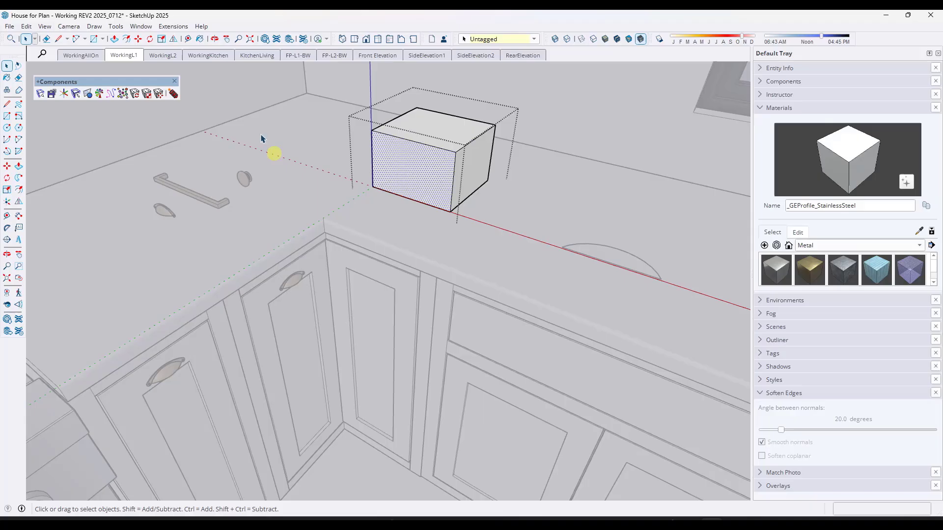
click(175, 27)
click(196, 215)
key(Escape)
Add a center point to the front face of the wide drawer front inside its nested cabinet groups, and exit the groups.
scroll(439, 158, down, 2)
middle_drag(490, 270, 427, 224)
double_click(505, 262)
double_click(504, 265)
click(508, 264)
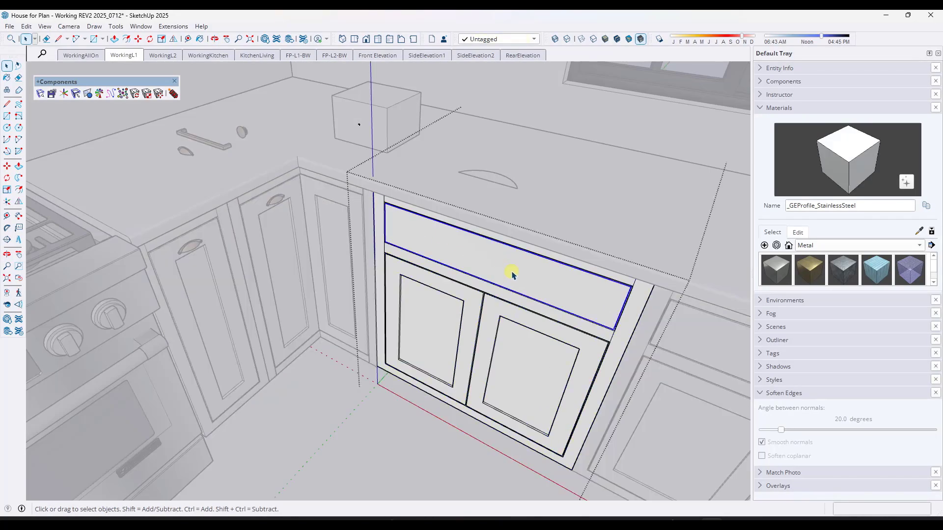
double_click(502, 268)
click(501, 268)
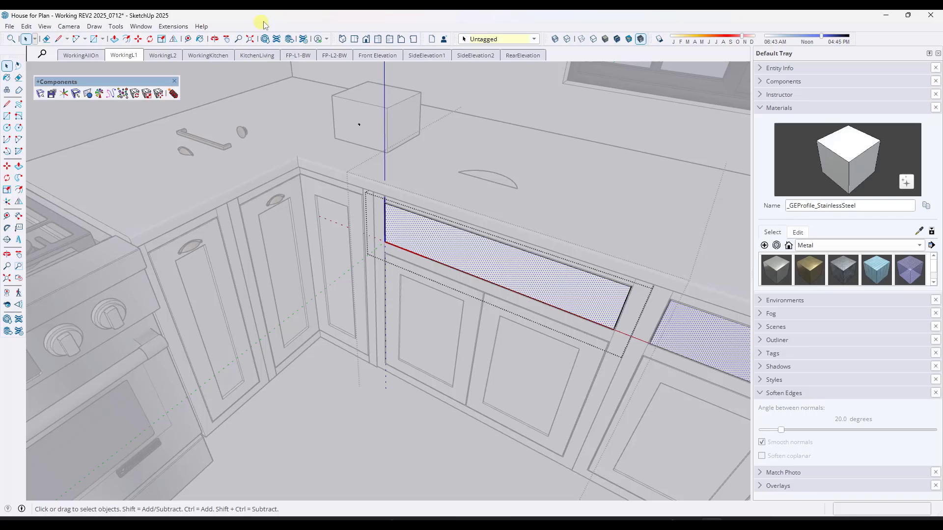
click(174, 26)
click(199, 213)
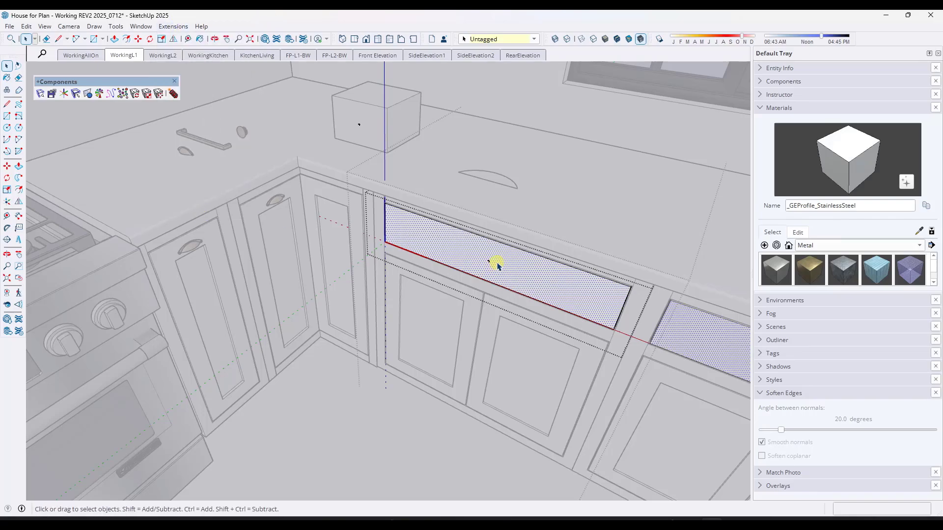
key(Escape)
key(Escape)
Move the rectangular bar pull by its origin from the countertop onto the center point of the wide drawer front.
scroll(206, 129, up, 3)
click(206, 140)
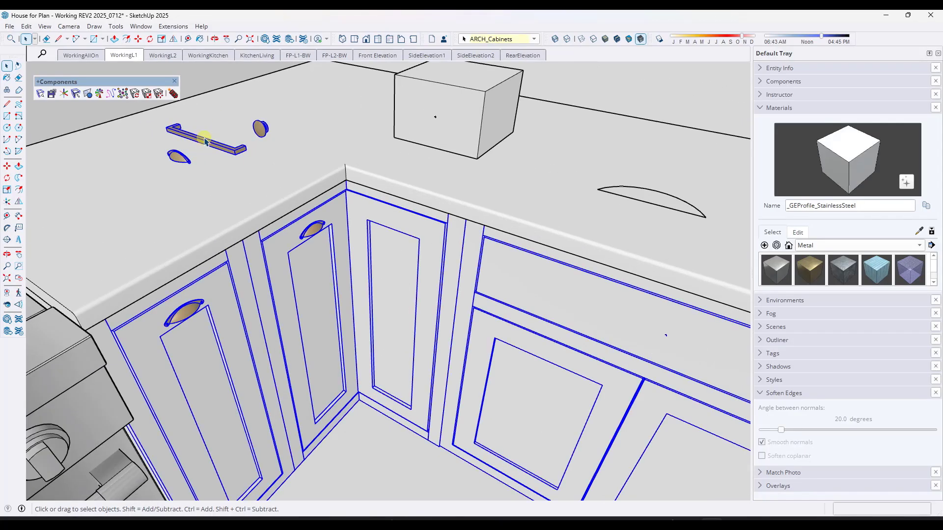
double_click(205, 139)
double_click(205, 139)
click(205, 140)
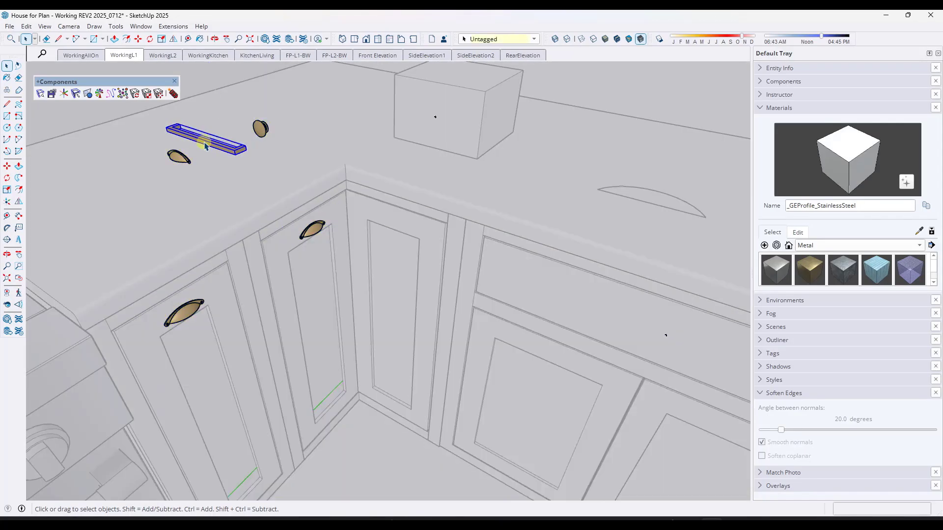
key(m)
scroll(206, 144, up, 2)
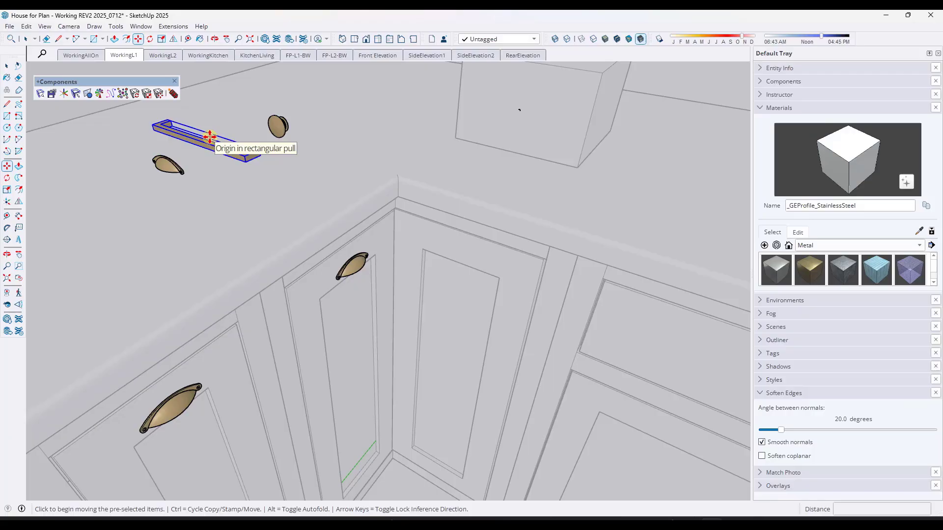
scroll(210, 138, down, 3)
scroll(210, 138, down, 3)
scroll(415, 236, up, 4)
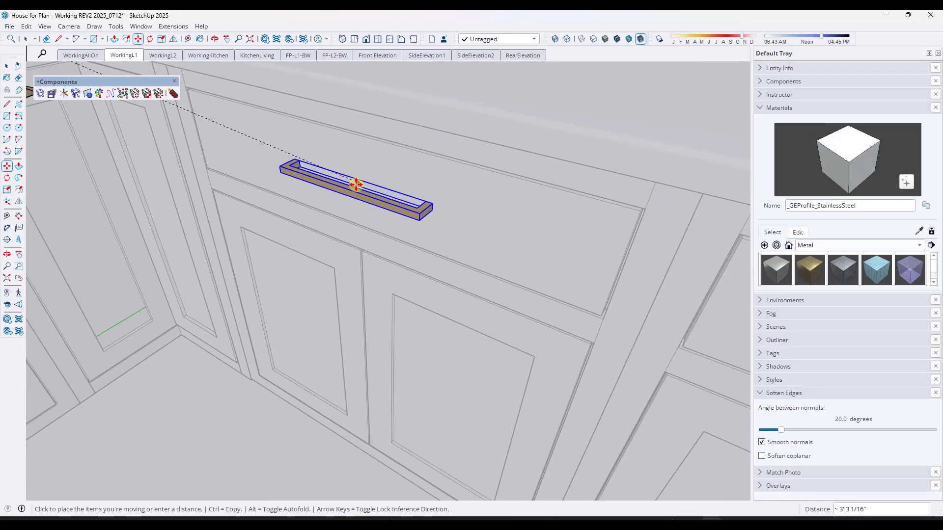
click(358, 185)
key(space)
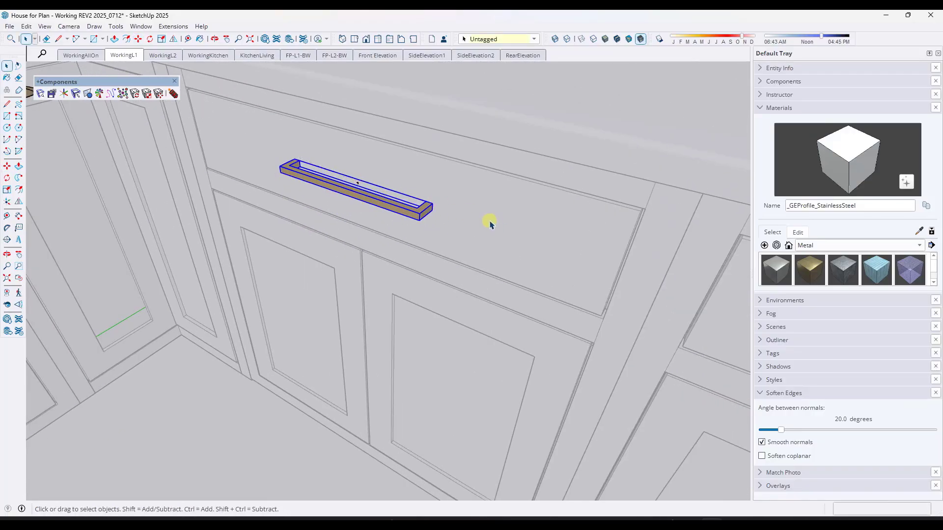
Open the nested groups of the narrow corner door beside the wide drawer and select the door's front frame face.
middle_drag(488, 221, 436, 229)
shift+middle_drag(256, 164, 364, 190)
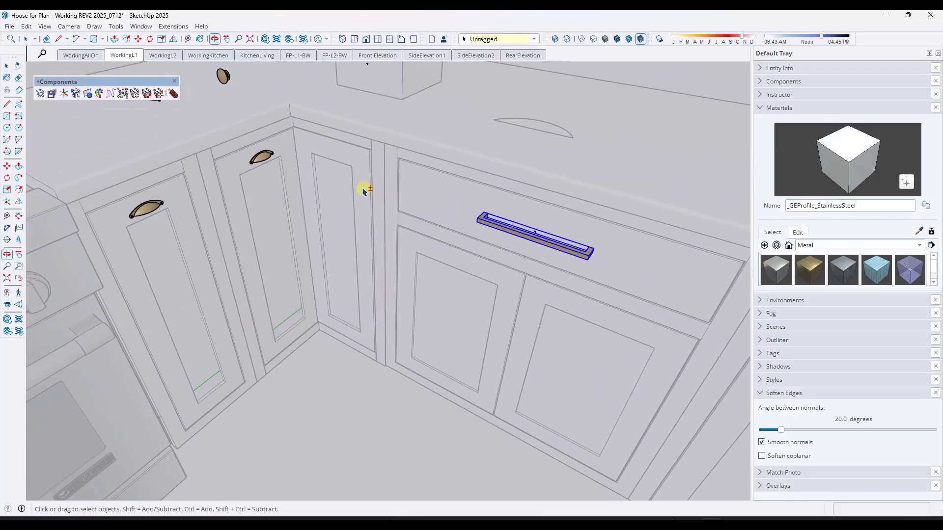
click(346, 162)
scroll(348, 166, up, 3)
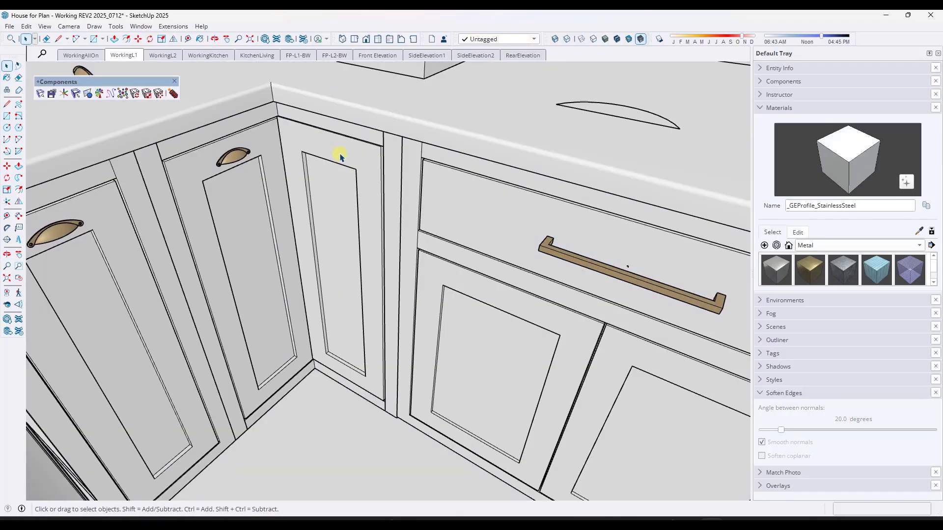
shift+middle_drag(340, 155, 456, 183)
double_click(453, 182)
double_click(452, 182)
click(451, 183)
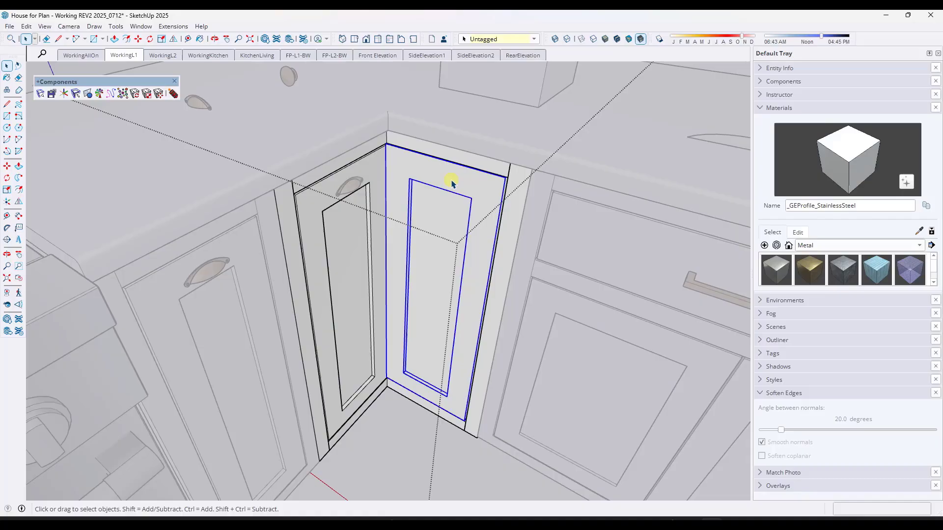
double_click(448, 181)
click(445, 180)
key(r)
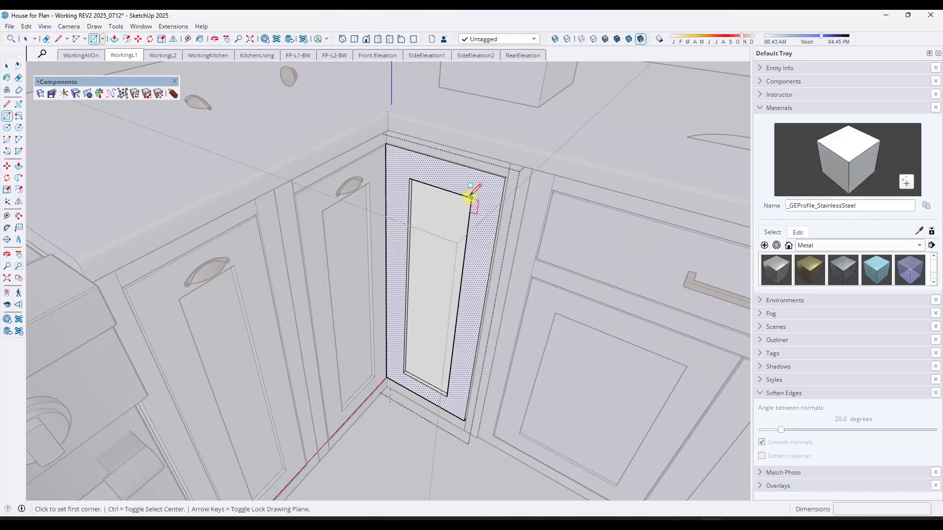
click(471, 198)
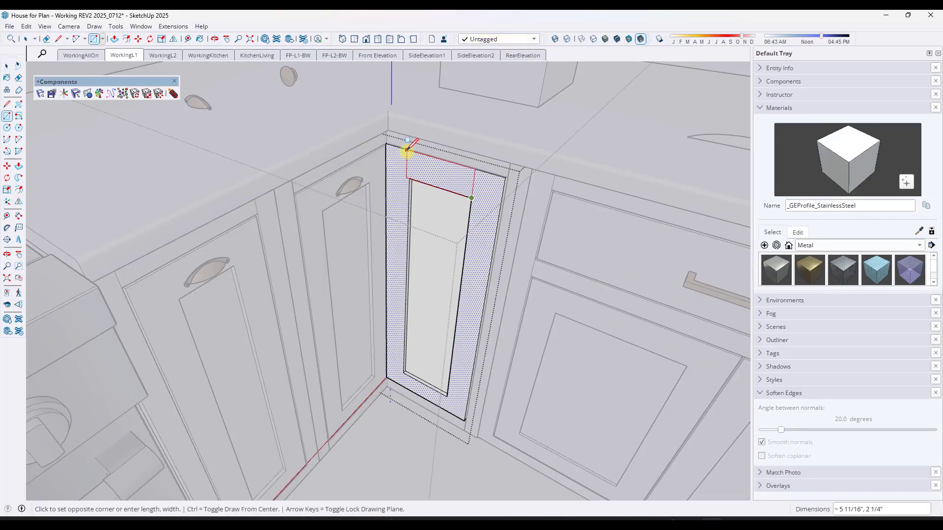
key(Escape)
Draw two vertical lines about 2 1/4" long from the inset panel's upper corners to the corner door's top edge.
key(l)
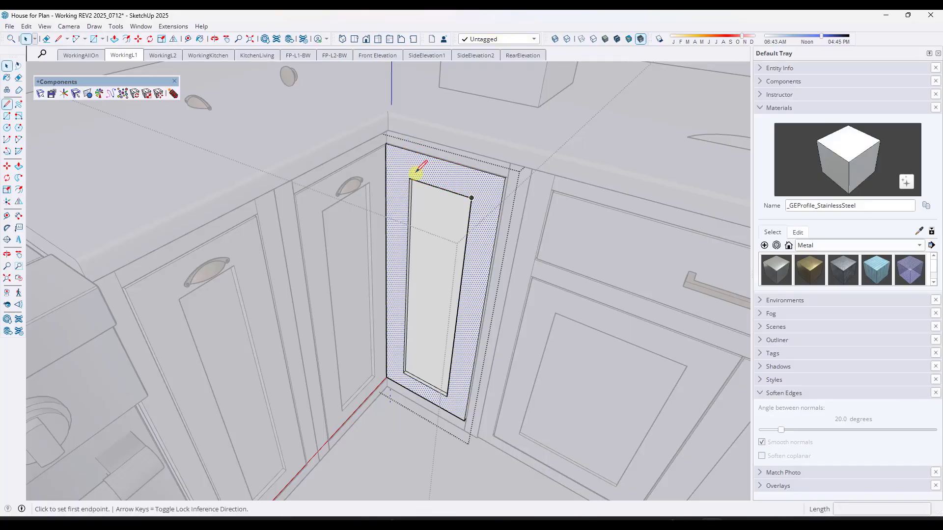
click(410, 151)
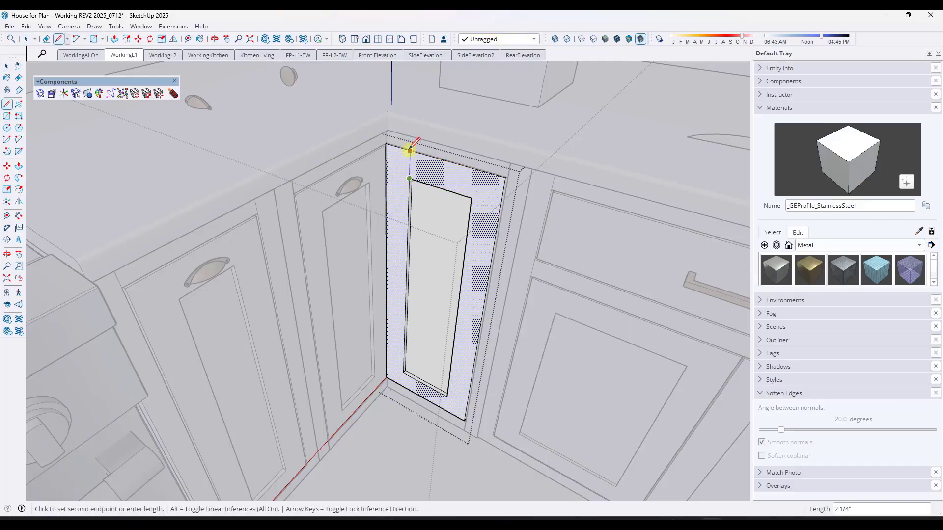
click(471, 198)
key(space)
Add a center point to the top rail face between the two lines, and exit the nested door groups.
click(454, 173)
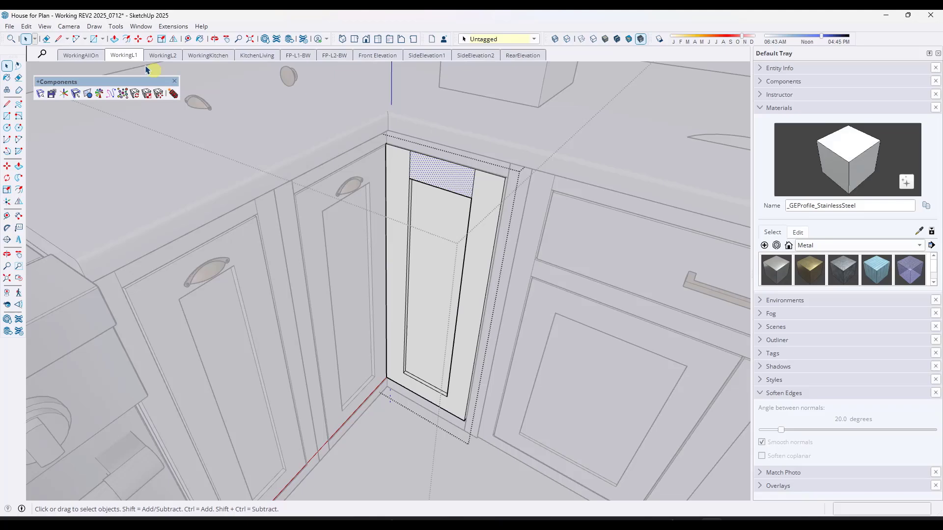
click(173, 26)
click(197, 213)
key(Escape)
key(Escape)
key(Escape)
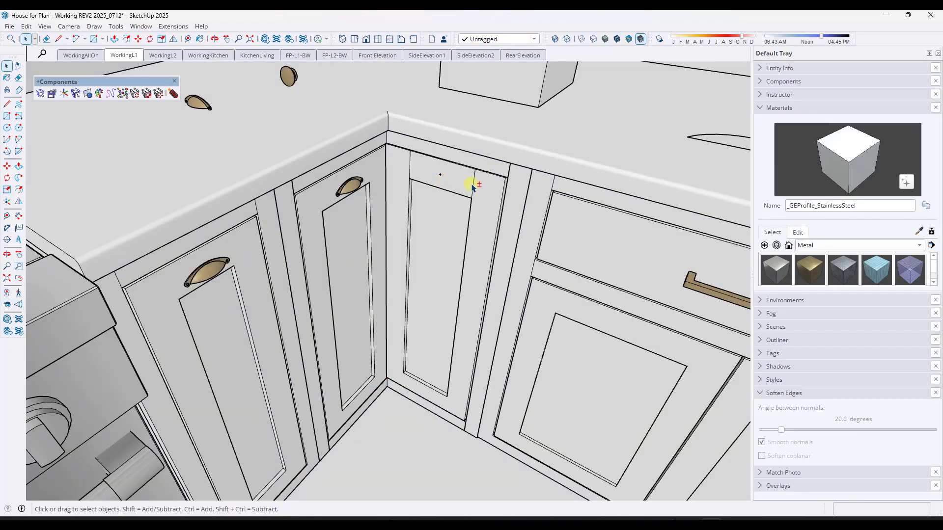
scroll(471, 186, down, 2)
scroll(614, 140, down, 2)
scroll(577, 154, up, 2)
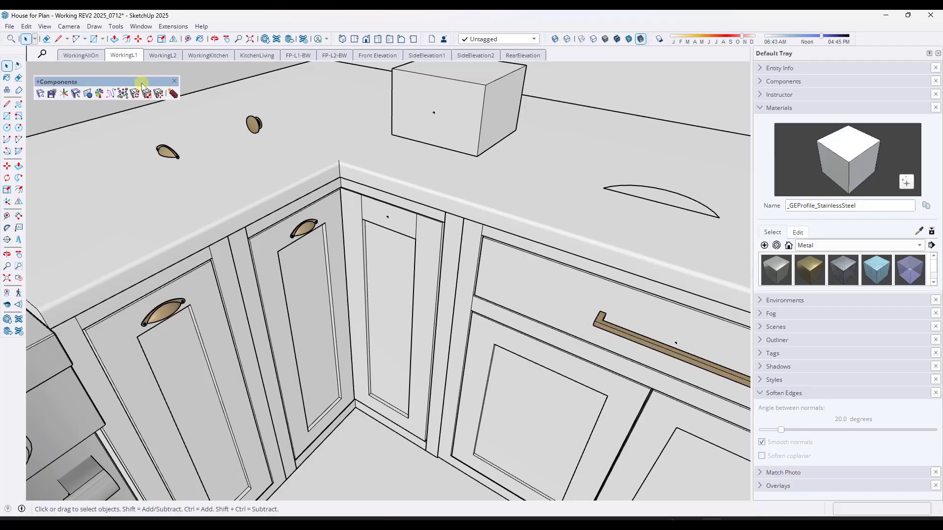
drag(142, 83, 144, 75)
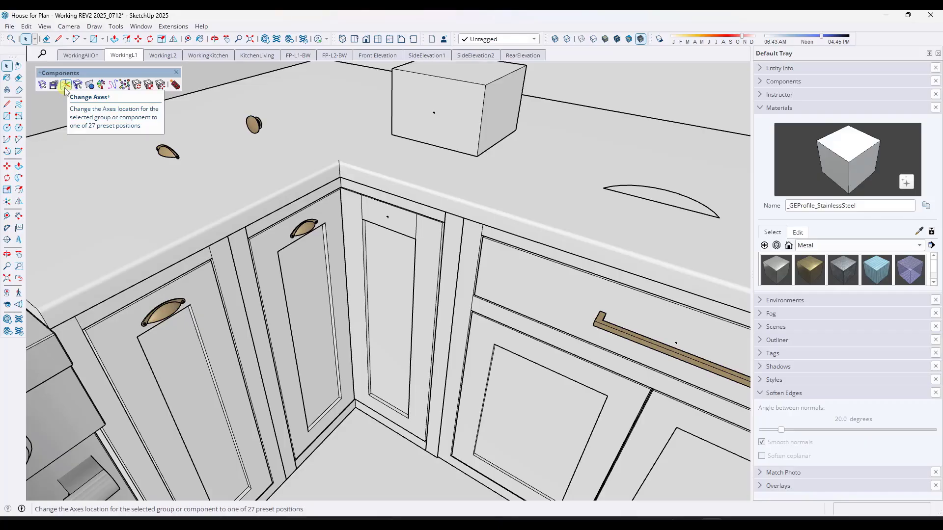
middle_drag(251, 183, 221, 166)
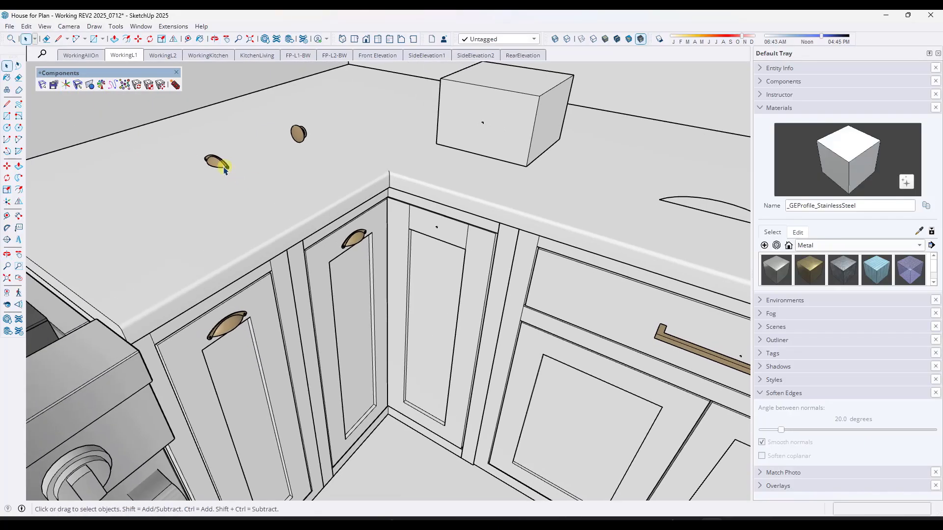
Select the cup pull on the countertop inside its group and set its axes origin to the center of its back face.
double_click(218, 164)
click(215, 162)
double_click(216, 165)
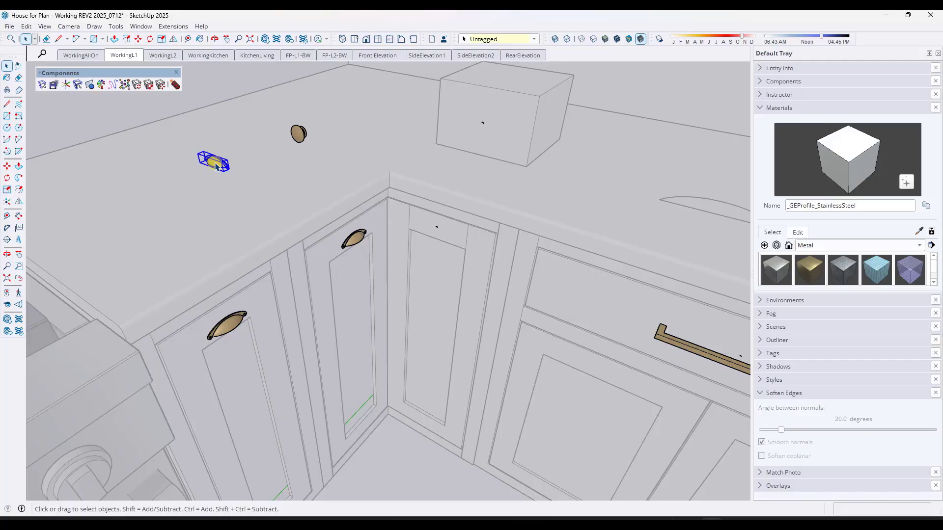
scroll(217, 167, up, 4)
middle_drag(232, 177, 275, 120)
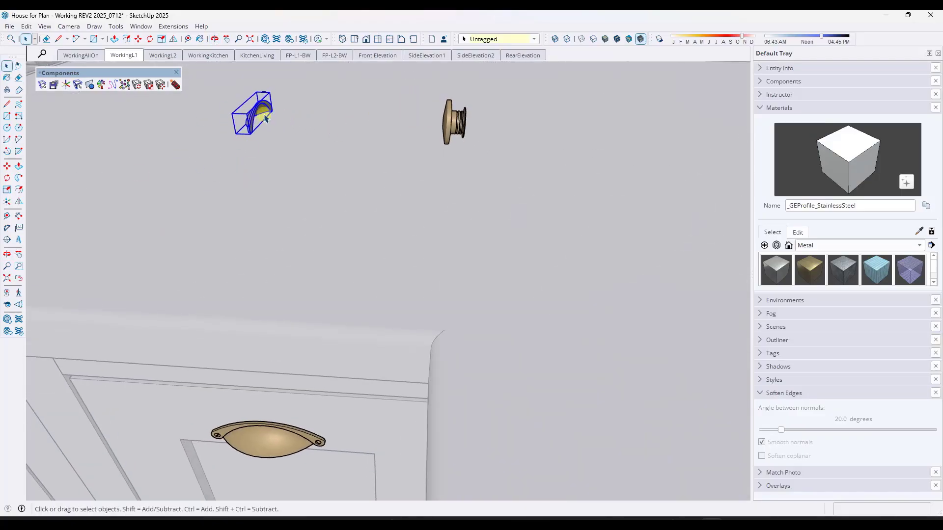
key(m)
scroll(263, 116, up, 4)
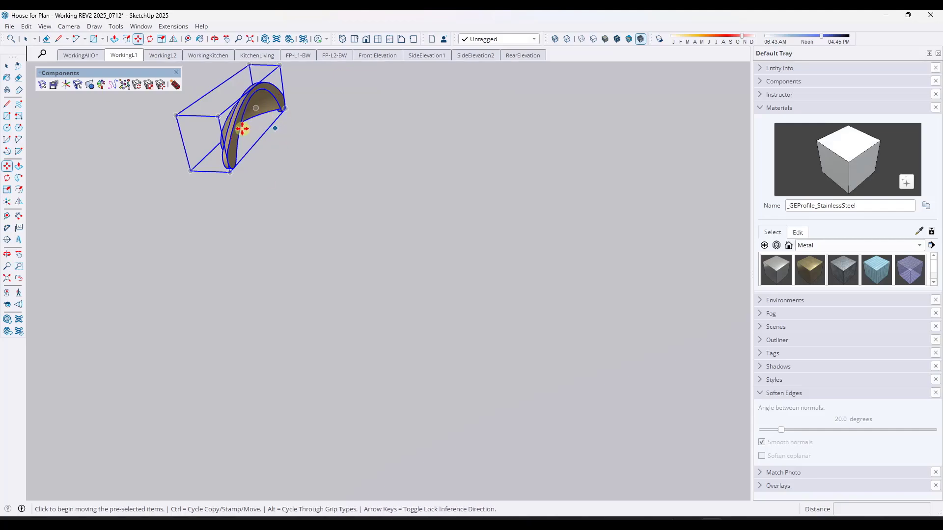
click(65, 85)
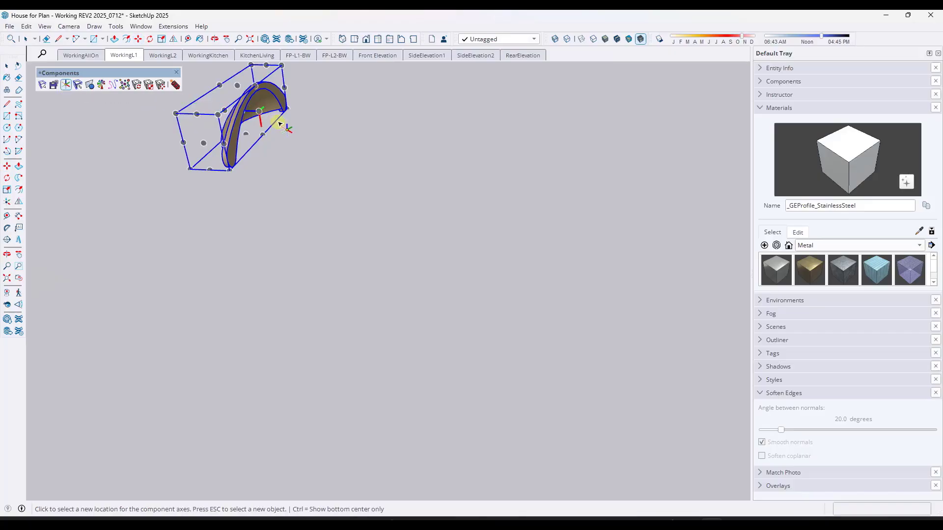
key(space)
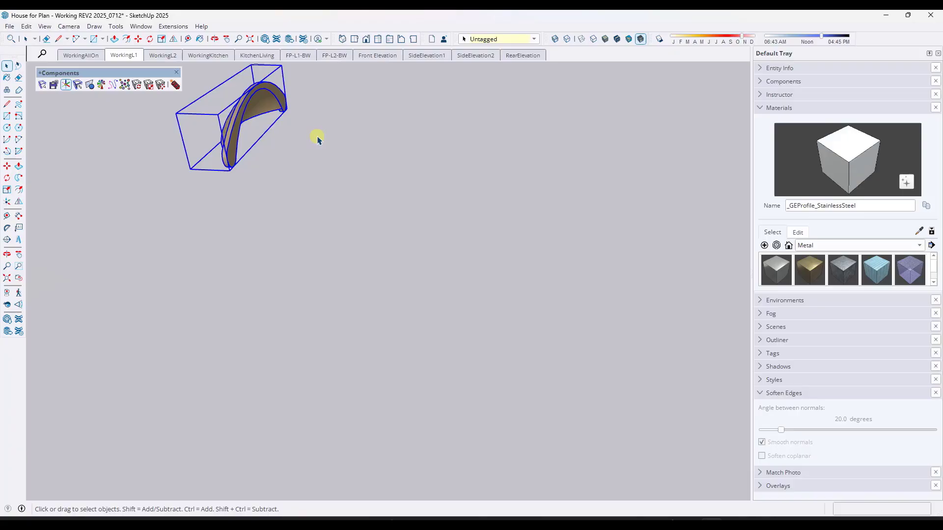
Move the cup pull by its origin from the countertop onto the center point of the corner door's top rail.
key(m)
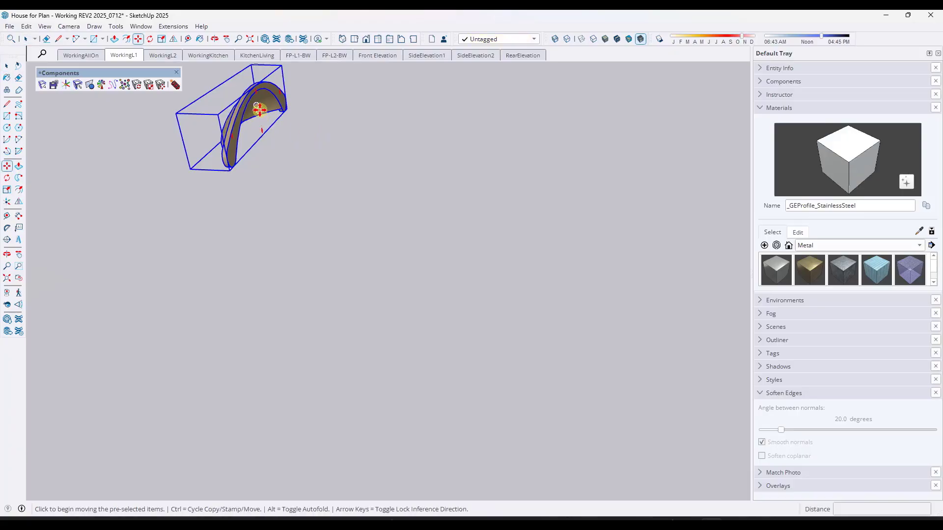
mouse_move(261, 114)
middle_down()
mouse_move(268, 194)
mouse_move(257, 130)
middle_up()
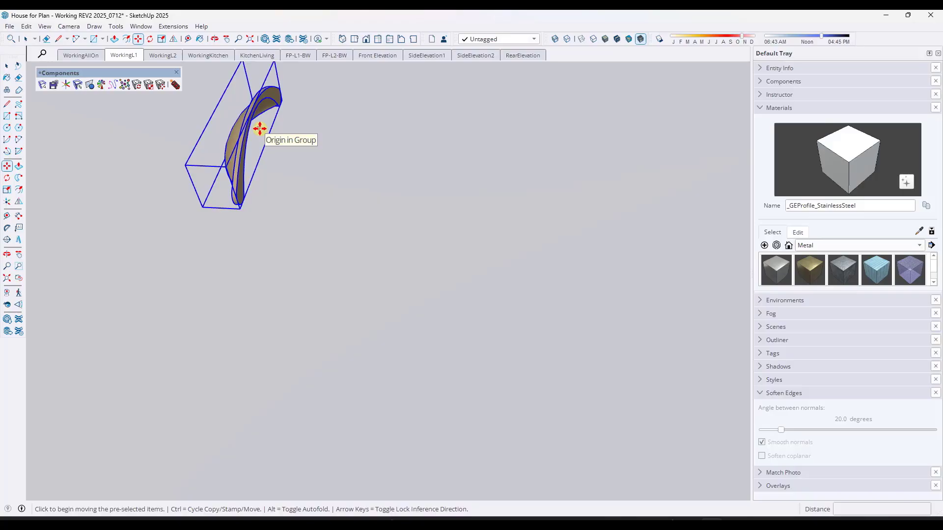
click(260, 128)
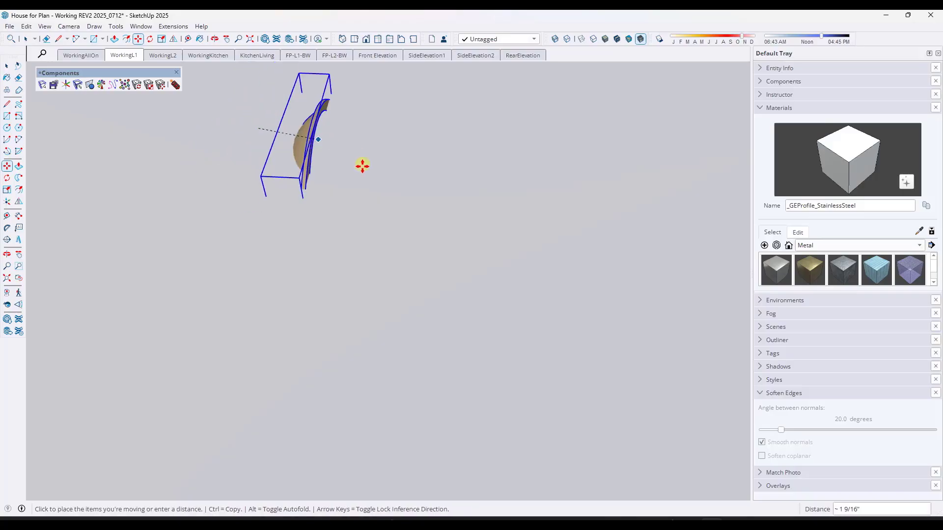
scroll(396, 205, down, 5)
middle_drag(394, 303, 638, 193)
middle_drag(555, 383, 483, 330)
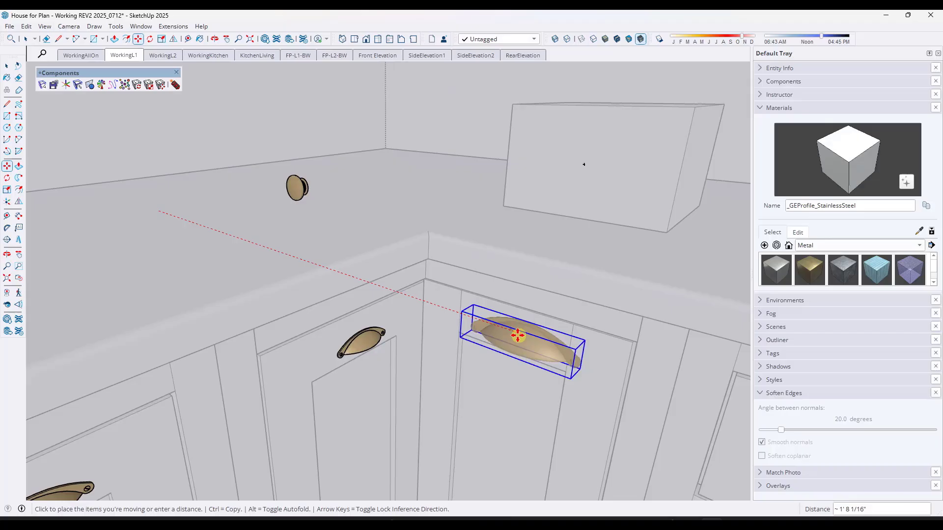
click(465, 300)
middle_drag(465, 300, 335, 267)
key(space)
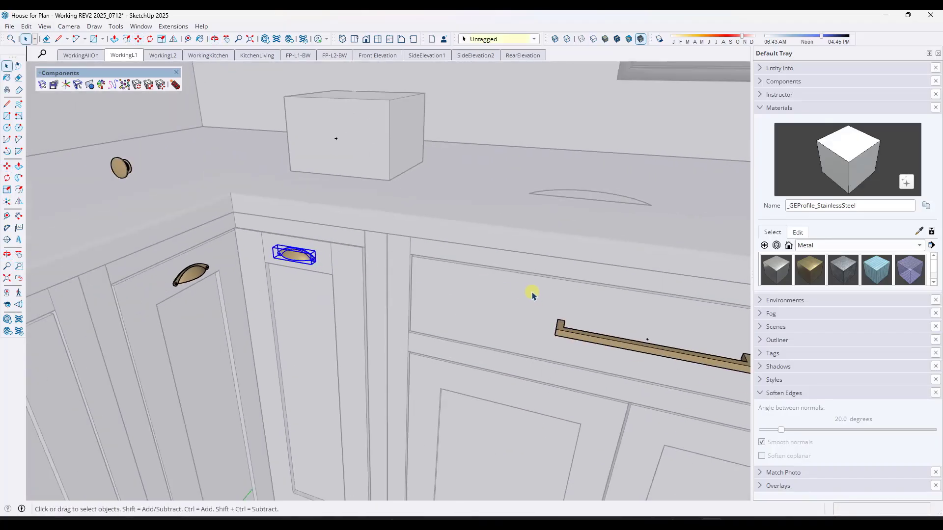
Draw a rectangle on the first door below the wide drawer, from its upper inner corner to the nearest inset panel corner.
middle_drag(534, 295, 384, 321)
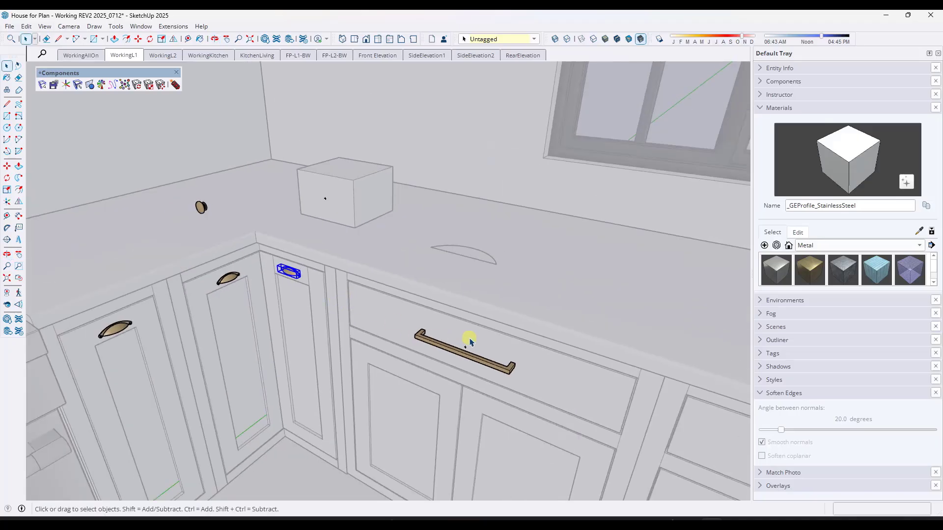
middle_drag(579, 357, 470, 339)
key(r)
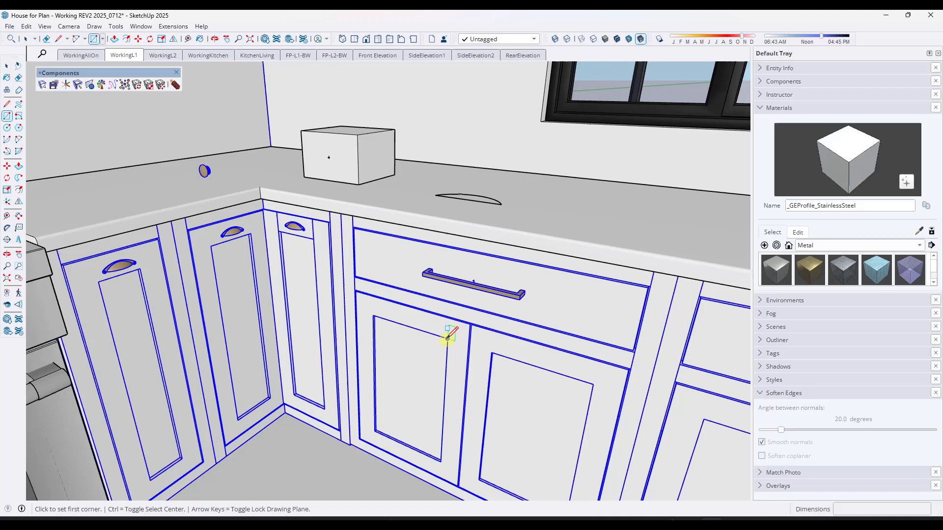
click(468, 325)
click(448, 339)
key(space)
Add a center point to the small rectangle face in the corner of the door below the wide drawer.
click(457, 332)
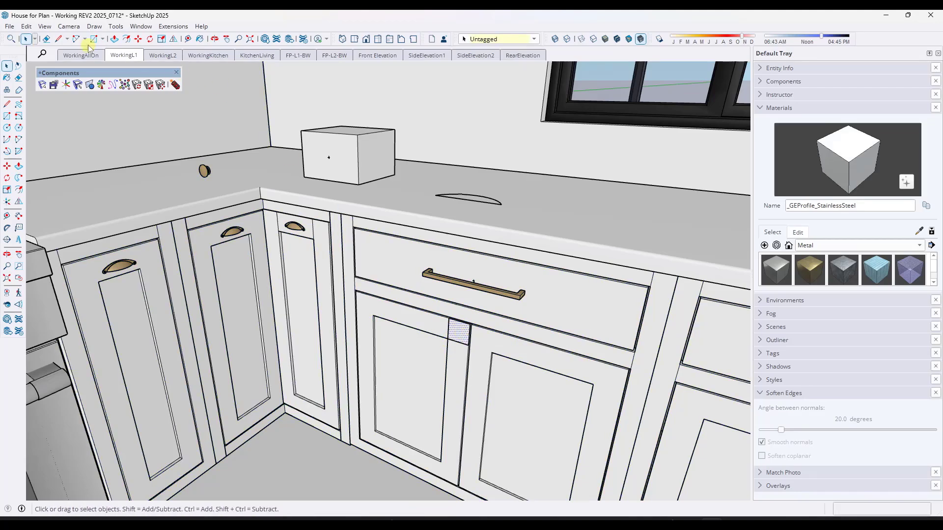
click(180, 26)
click(199, 213)
Open the group containing the hardware and select the round knob on the countertop.
scroll(451, 331, up, 3)
click(117, 116)
middle_drag(118, 116, 123, 126)
double_click(108, 105)
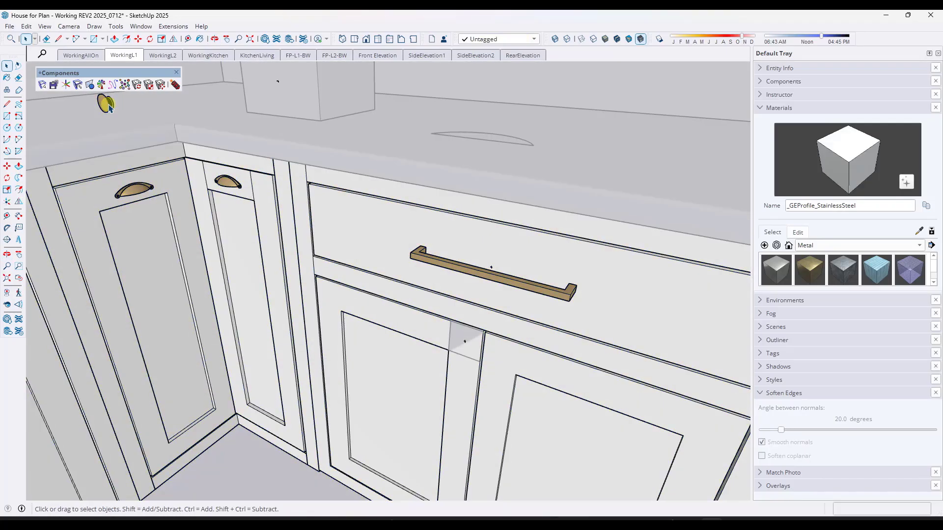
click(104, 105)
double_click(105, 104)
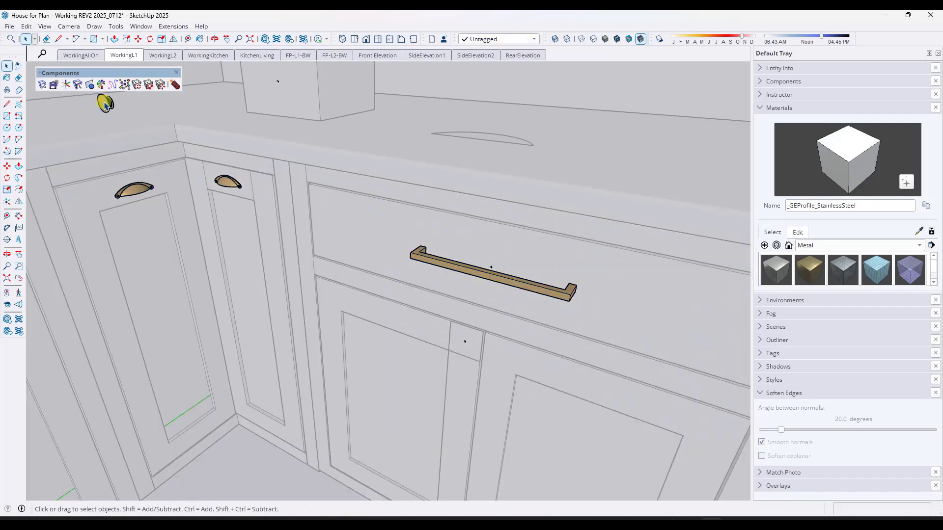
Set the round knob's axes origin to the center of its back face with Change Axes.
click(65, 84)
middle_drag(108, 148, 499, 369)
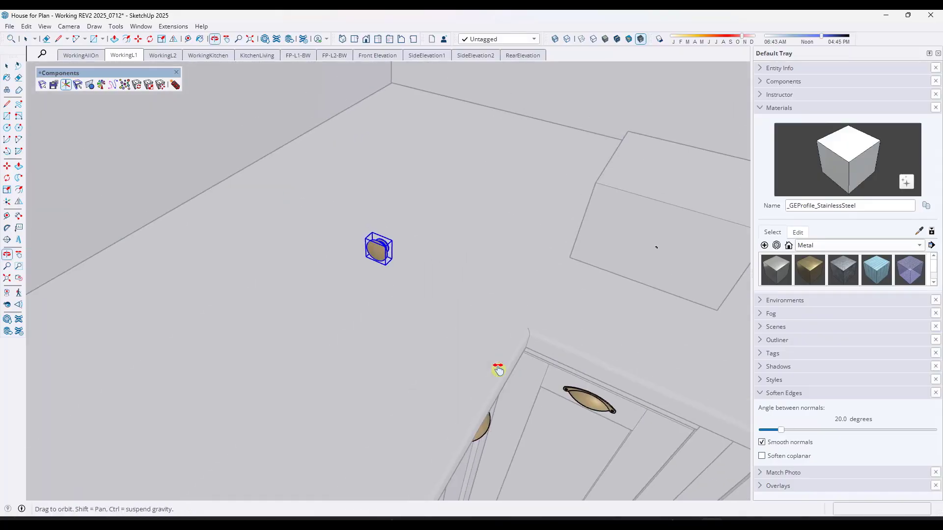
middle_drag(388, 250, 177, 268)
scroll(347, 219, up, 5)
middle_drag(362, 215, 379, 211)
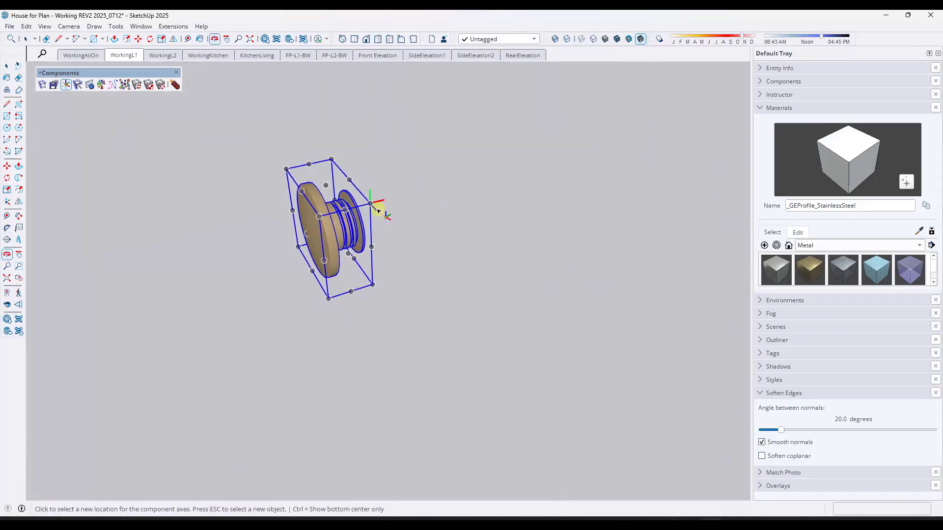
middle_drag(475, 221, 252, 213)
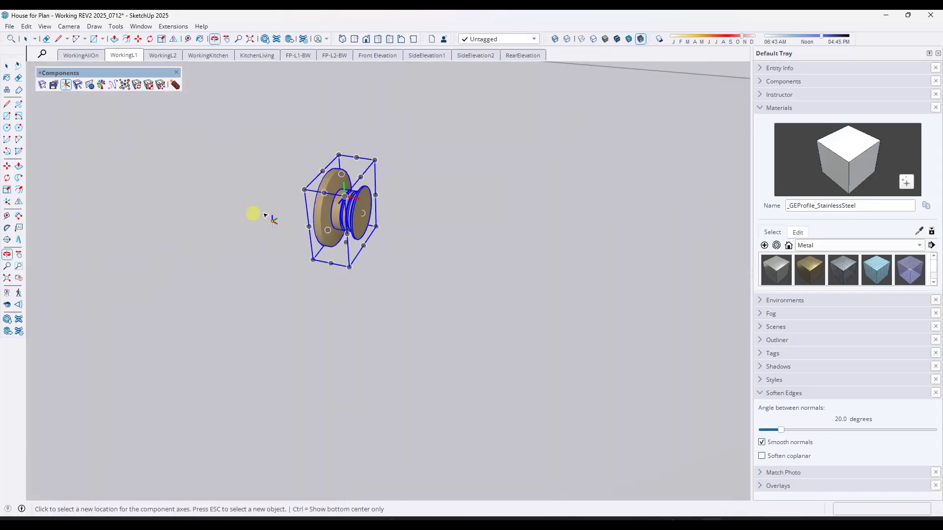
click(363, 217)
Move the round knob by its origin onto the center point in the corner of the door below the wide drawer.
key(m)
click(363, 216)
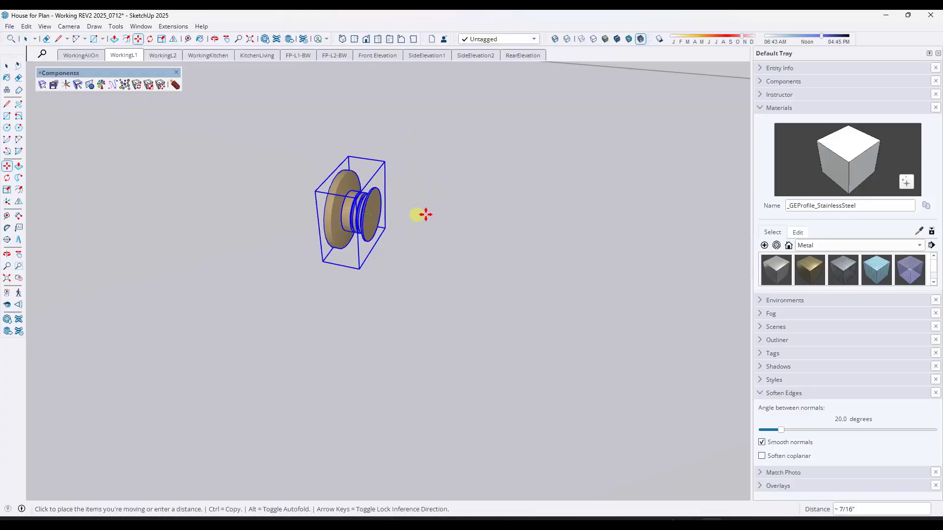
scroll(459, 217, down, 3)
scroll(474, 270, down, 3)
middle_drag(406, 315, 686, 257)
scroll(552, 417, up, 2)
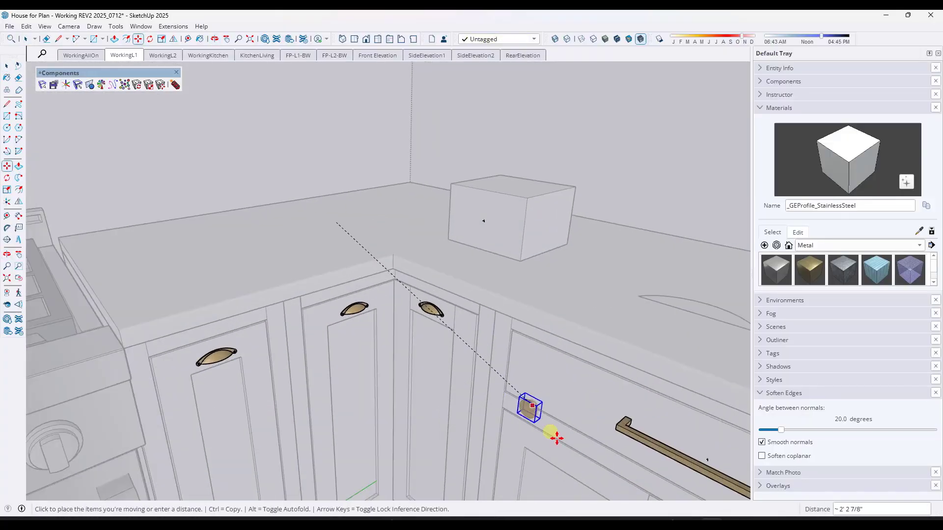
middle_drag(555, 438, 452, 251)
scroll(545, 315, up, 2)
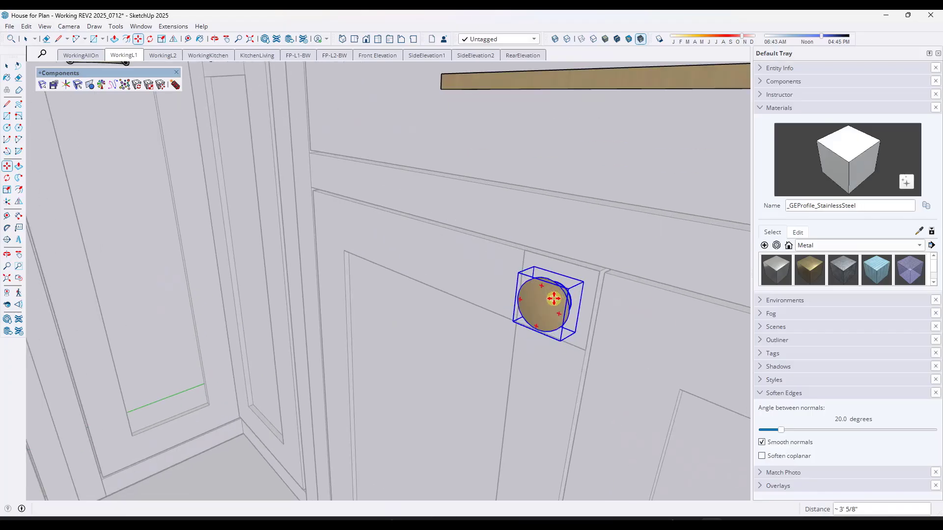
click(552, 299)
middle_drag(552, 299, 444, 300)
key(space)
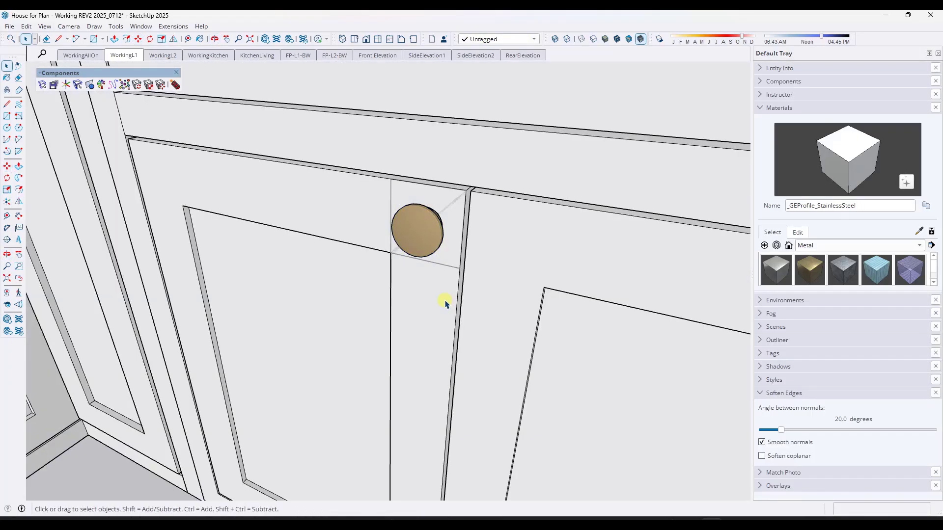
Delete the small helper rectangle in the door's upper corner and open the cabinet group to select the round knob.
click(436, 264)
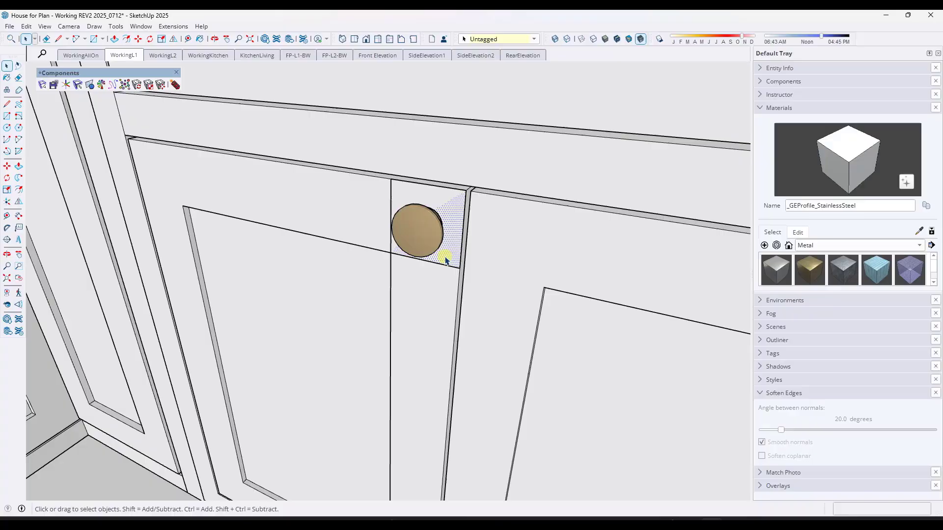
key(Delete)
double_click(416, 228)
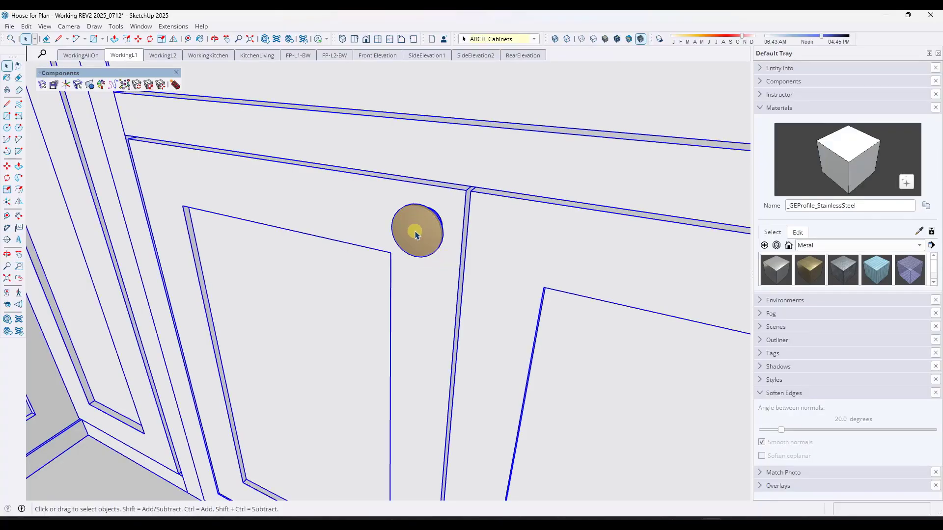
double_click(431, 225)
click(424, 228)
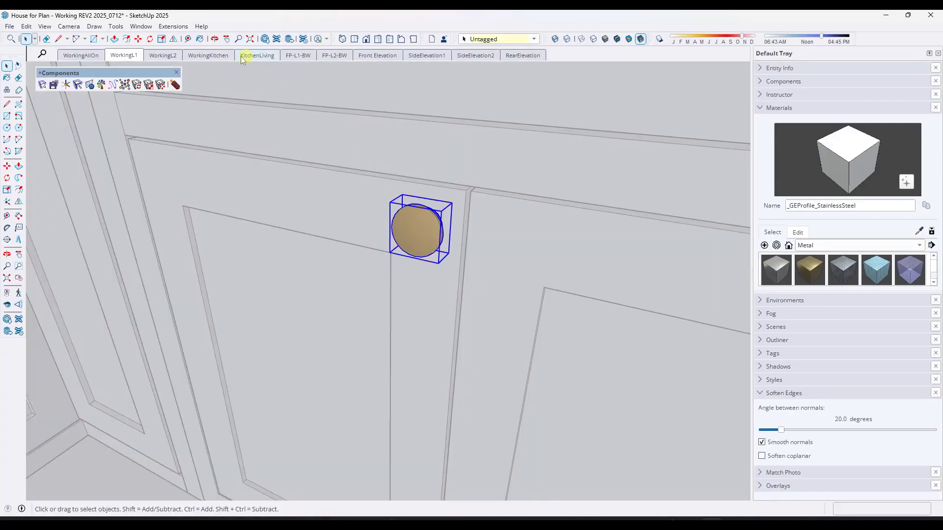
Mirror a copy of the round knob onto the adjacent door with Flip and leave the group.
click(174, 39)
key(ctrl)
drag(452, 183, 473, 123)
key(space)
scroll(440, 322, down, 4)
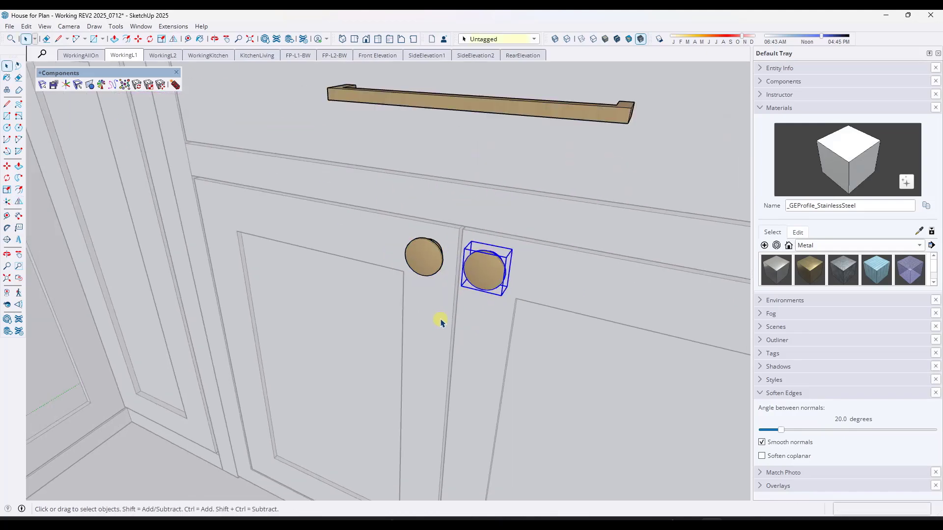
key(Escape)
scroll(450, 295, down, 4)
scroll(455, 293, down, 3)
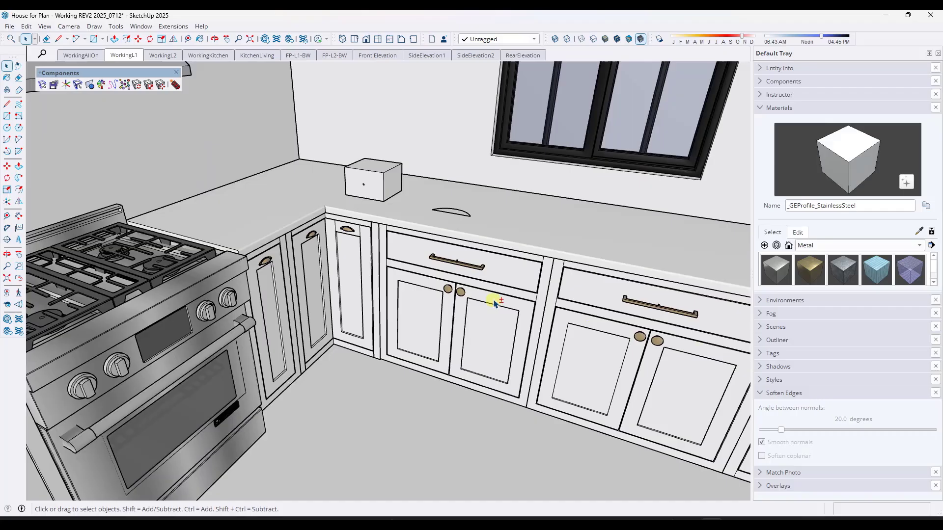
Add a center point to the half-circle face on the countertop.
scroll(358, 152, up, 5)
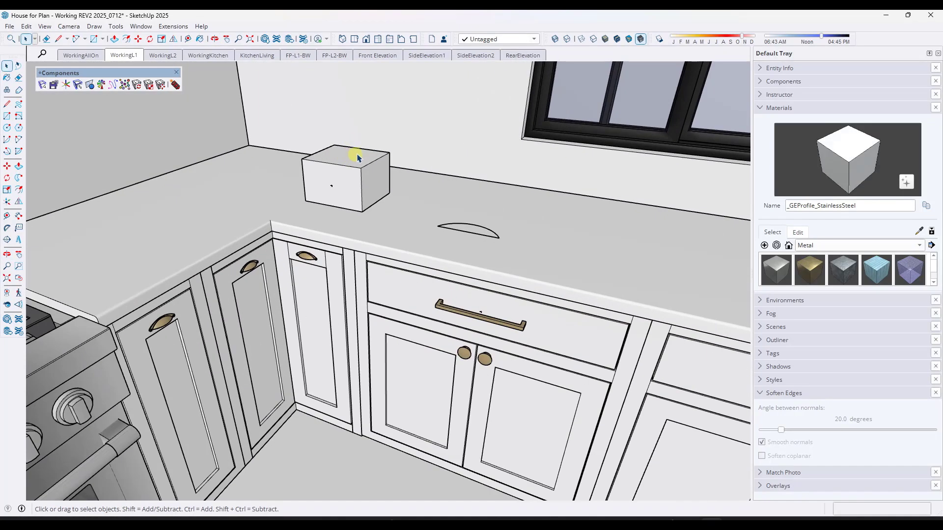
click(387, 185)
middle_drag(462, 233, 459, 240)
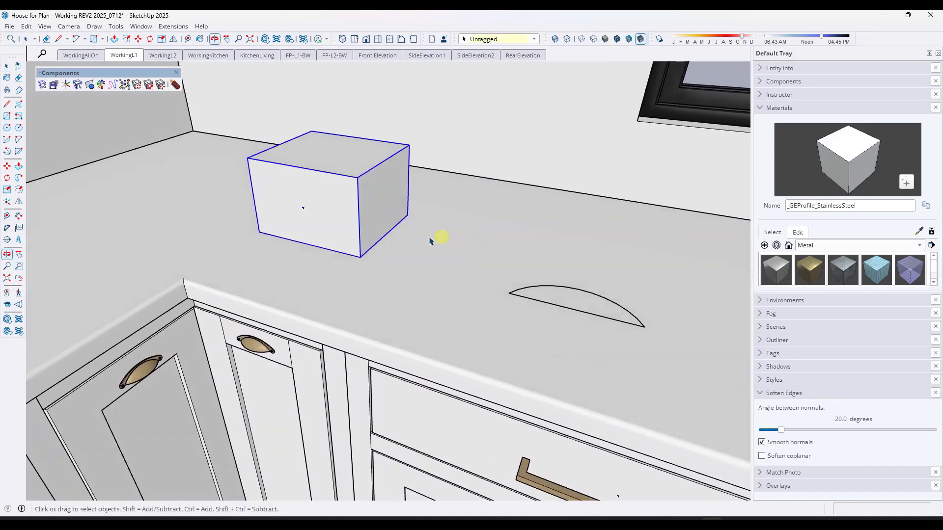
click(569, 299)
shift+middle_drag(642, 320, 563, 293)
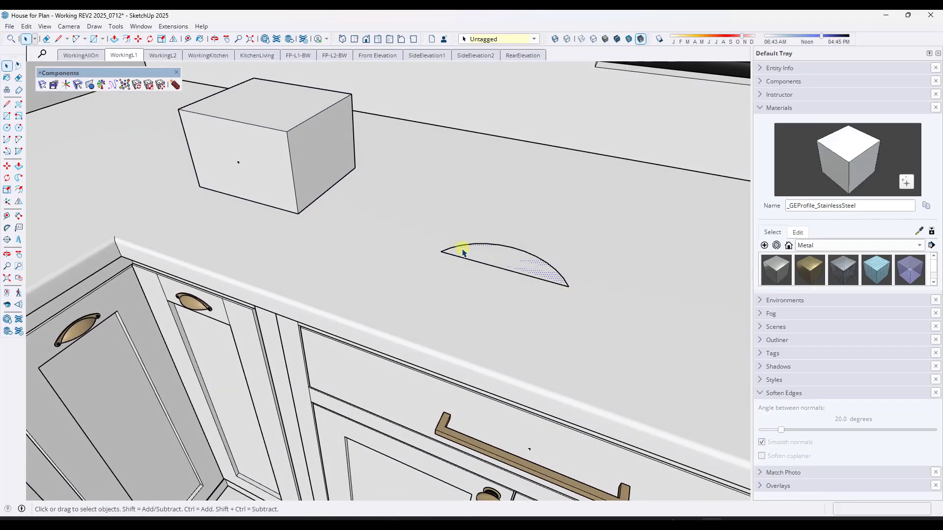
click(173, 26)
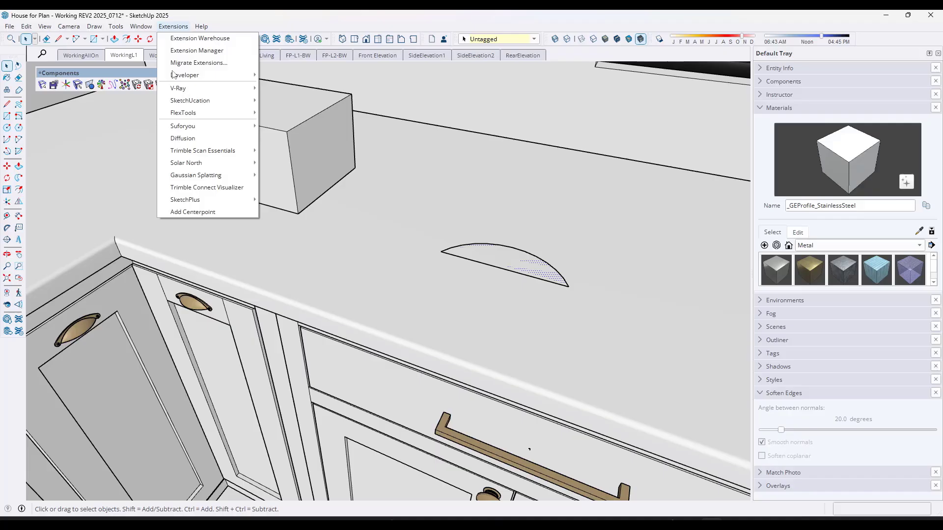
click(191, 212)
scroll(525, 273, up, 2)
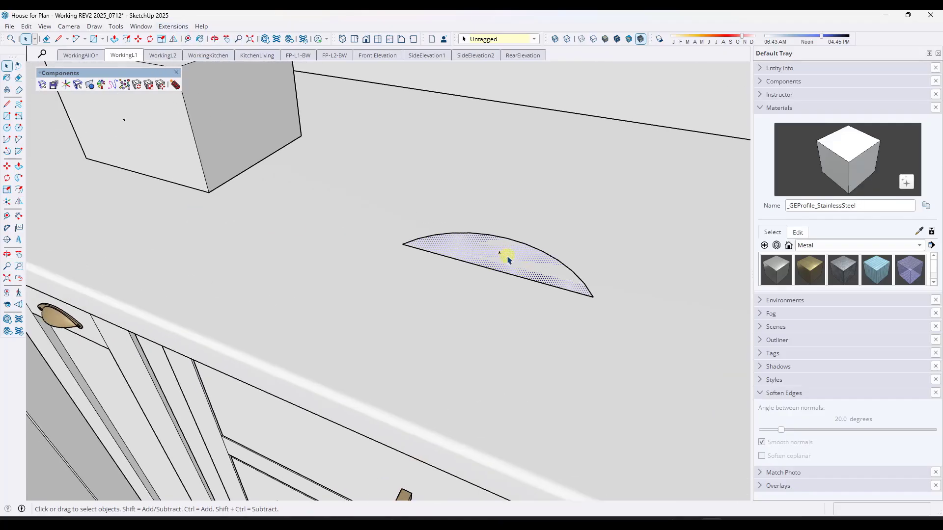
scroll(502, 257, down, 4)
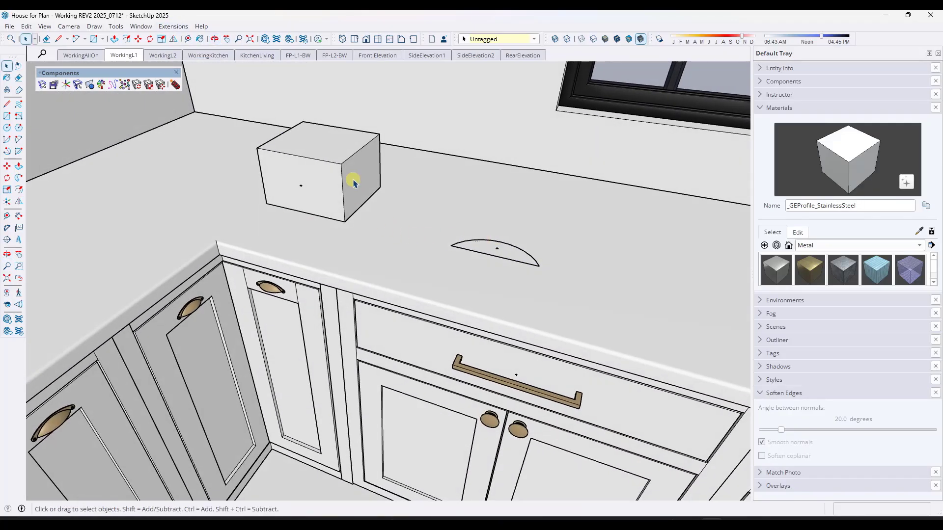
Delete all guides in the model and have the box group on the countertop selected.
click(347, 185)
click(26, 26)
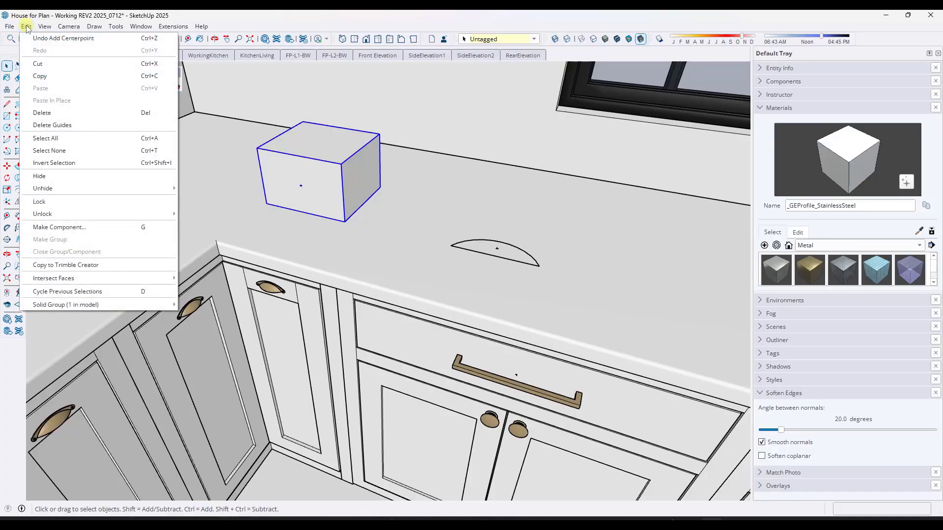
click(53, 125)
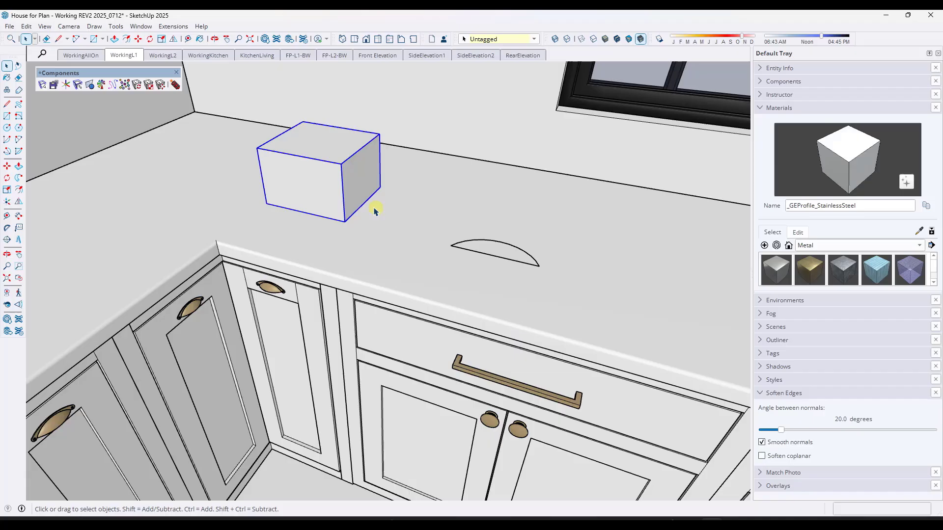
Add a center point to the box group on the countertop and check it inside the box in X-ray view.
click(167, 28)
click(269, 216)
scroll(311, 175, up, 2)
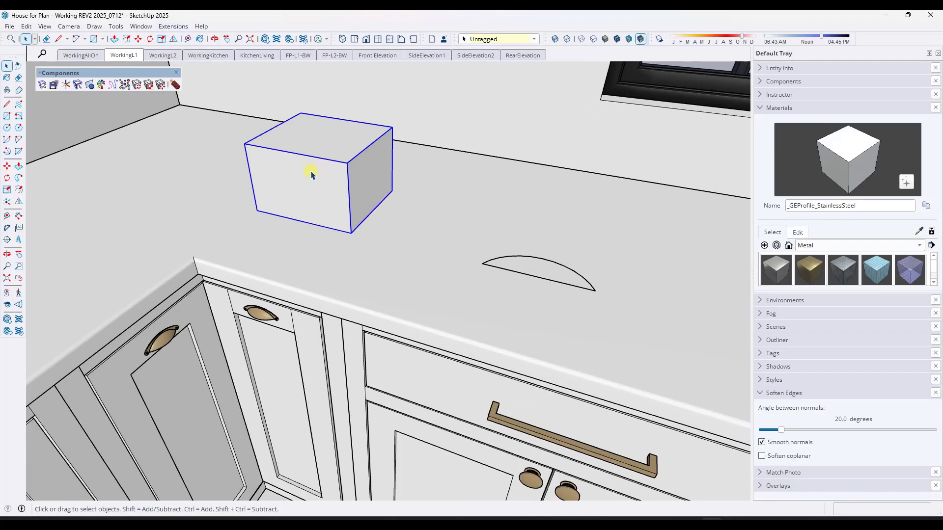
key(alt+x)
scroll(319, 172, up, 2)
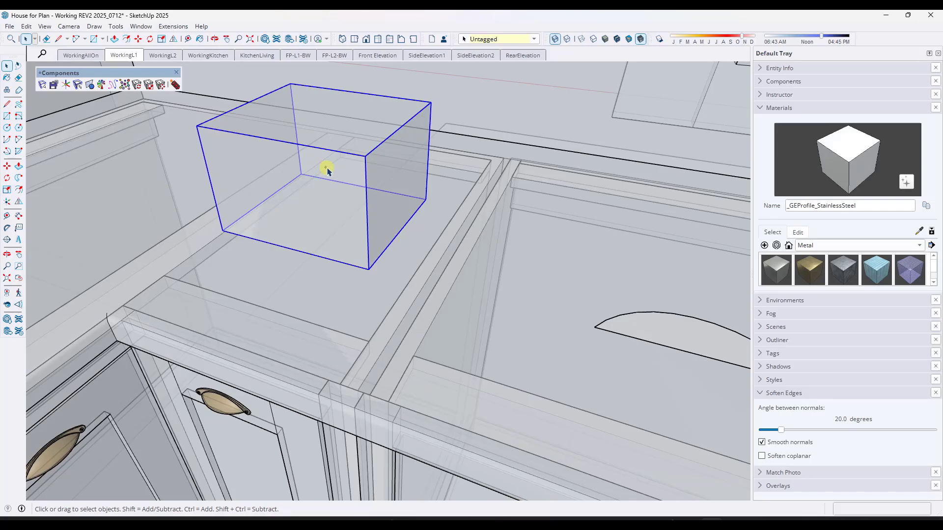
scroll(324, 169, down, 3)
key(alt+x)
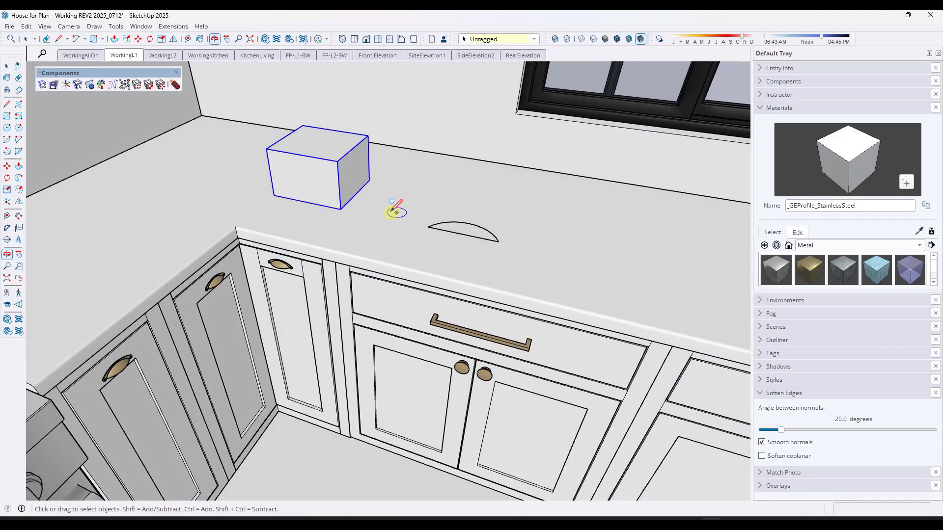
Draw a small circle on the countertop between the box and the half-circle.
key(c)
click(391, 205)
click(409, 206)
key(space)
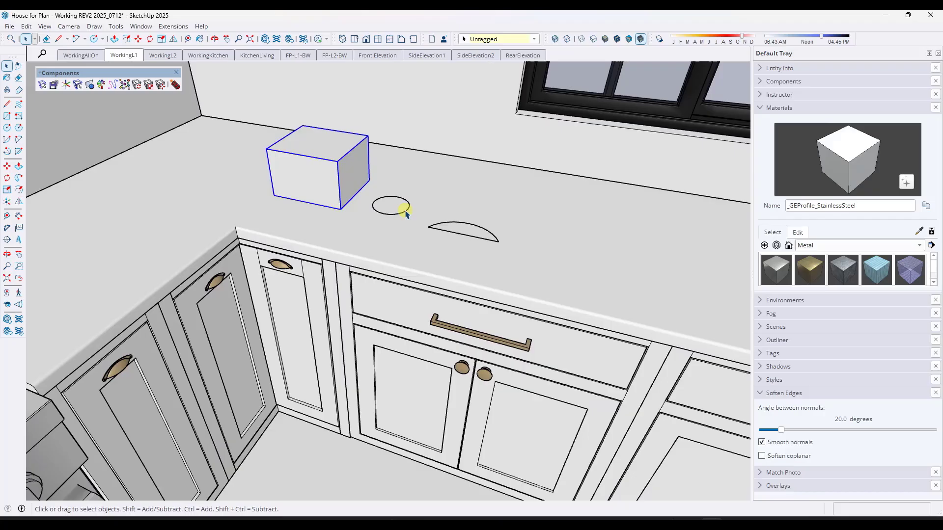
Extrude the small circle up into a tall cylinder and make it a group.
key(p)
click(399, 216)
click(392, 99)
key(space)
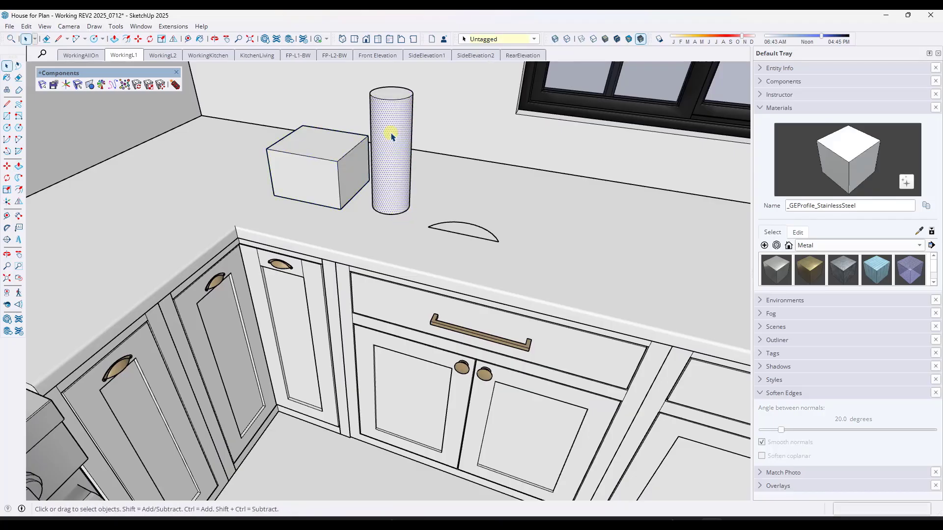
right_click(390, 134)
click(420, 226)
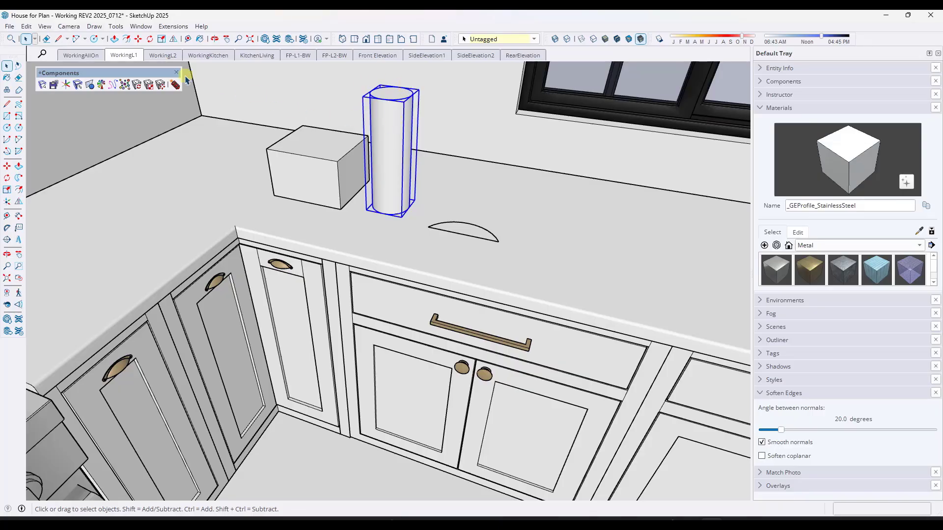
Add a center point to the cylinder group and check it inside the cylinder in X-ray view.
click(169, 27)
click(425, 154)
key(x)
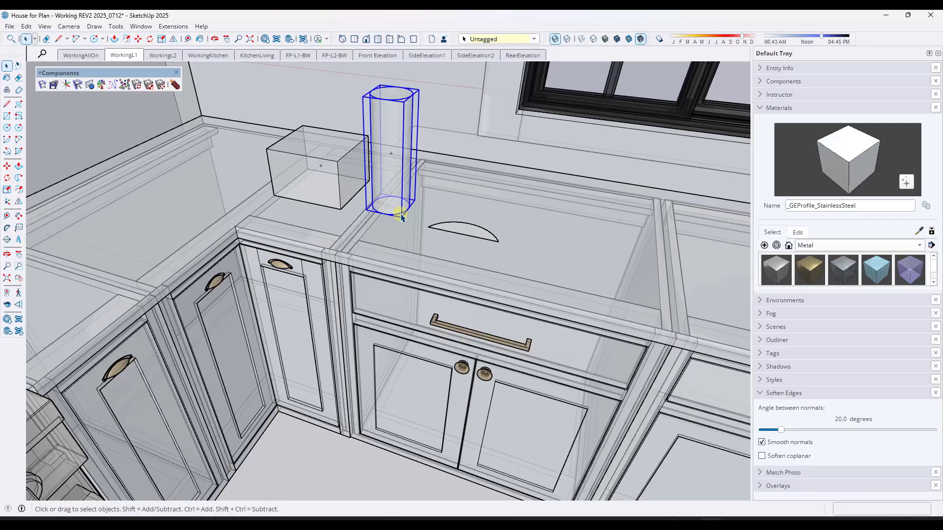
key(x)
Draw a small rectangle on the open countertop beyond the half-circle and extrude it up into a cube-like box.
middle_drag(414, 205, 427, 187)
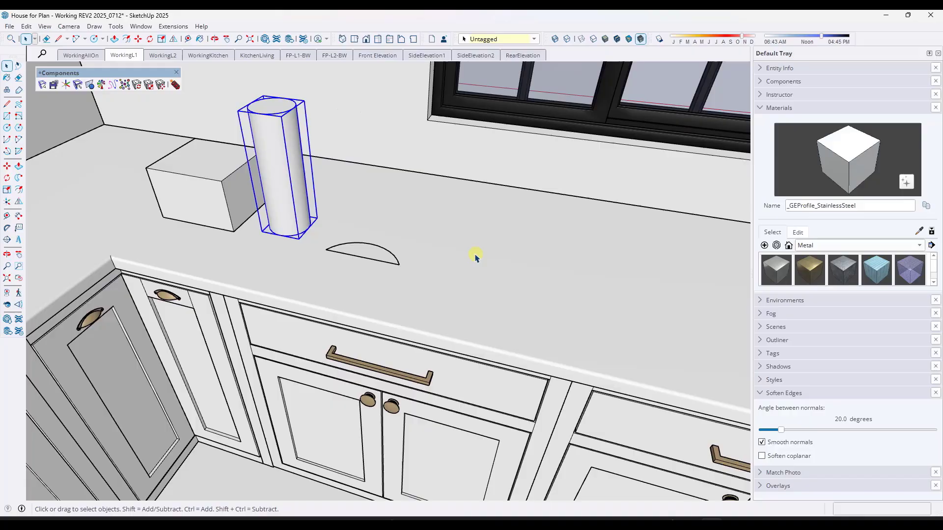
key(c)
key(r)
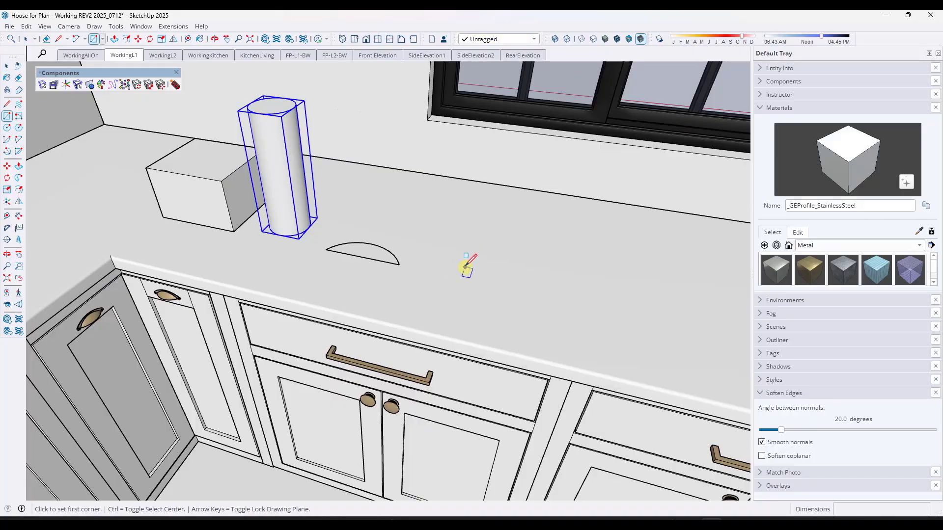
click(463, 270)
click(527, 247)
key(space)
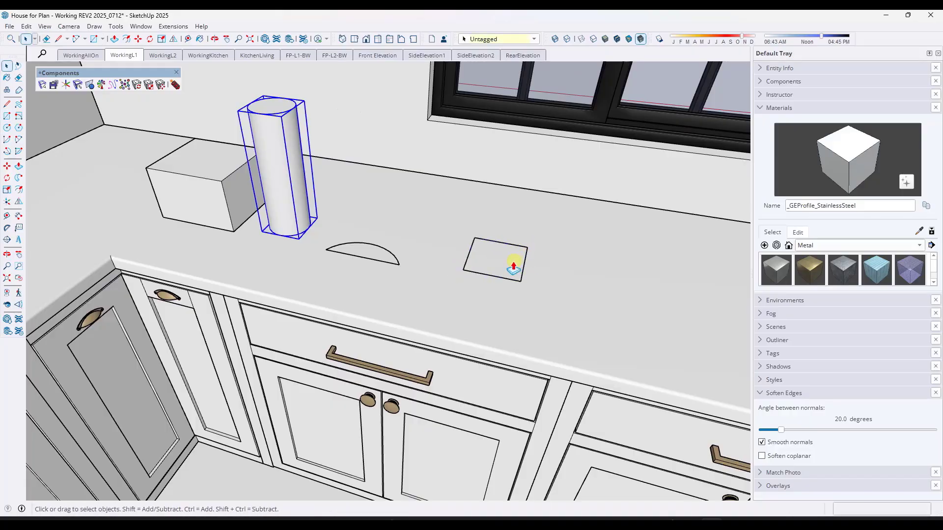
key(p)
click(511, 242)
click(514, 203)
key(space)
Select all faces and edges of the new ungrouped box and add center points to them.
drag(430, 167, 583, 313)
middle_drag(545, 268, 487, 216)
click(177, 27)
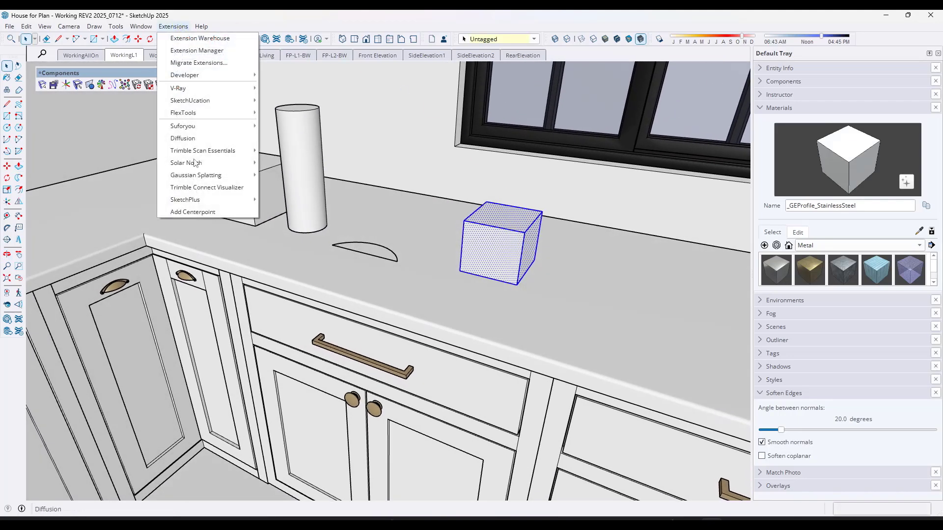
click(211, 212)
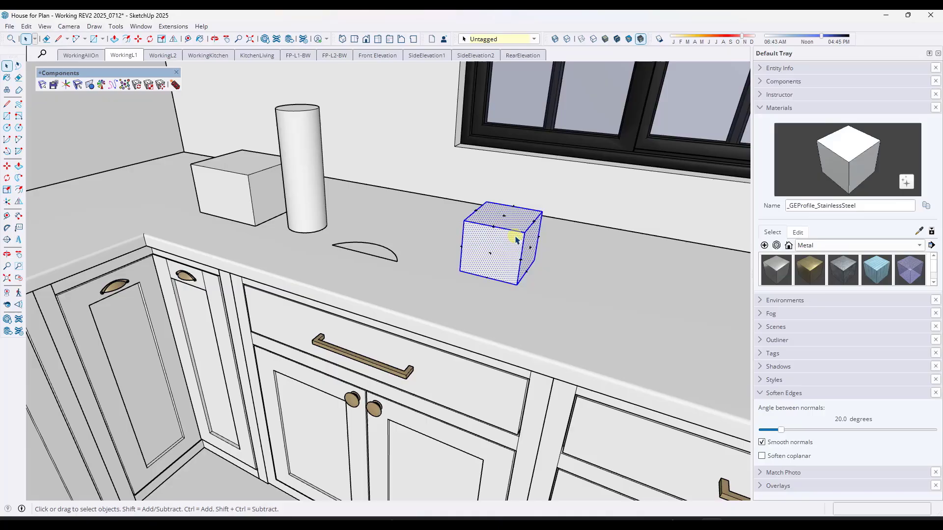
scroll(516, 240, up, 5)
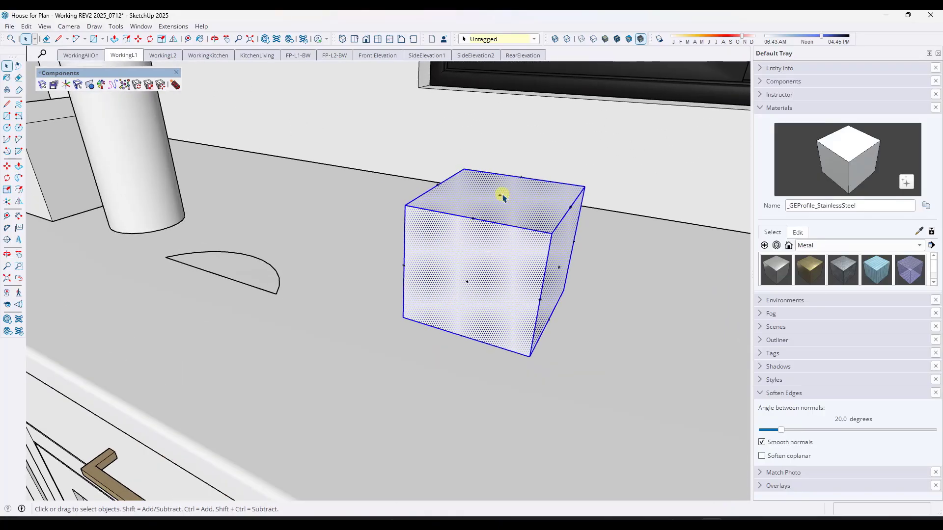
scroll(440, 249, down, 2)
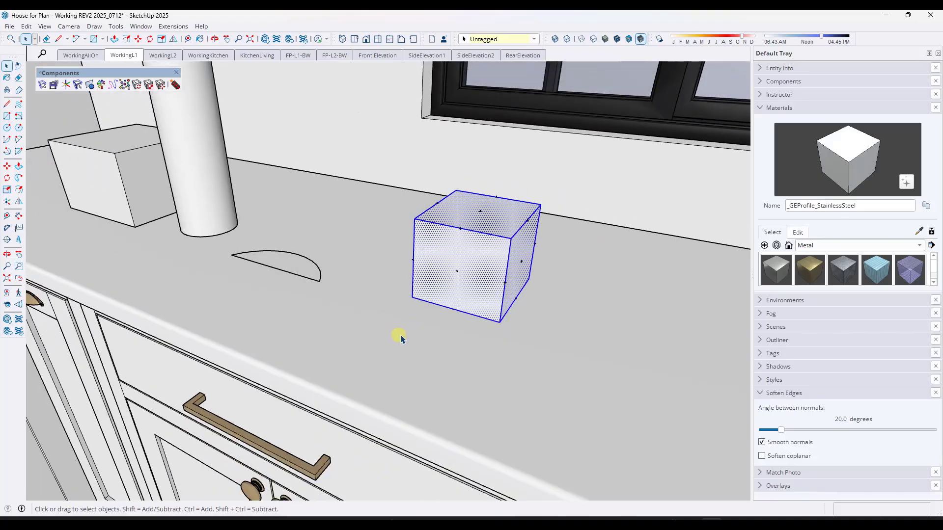
Draw a slanted line about 10 3/16" long on the countertop in front of the new box.
key(l)
click(420, 364)
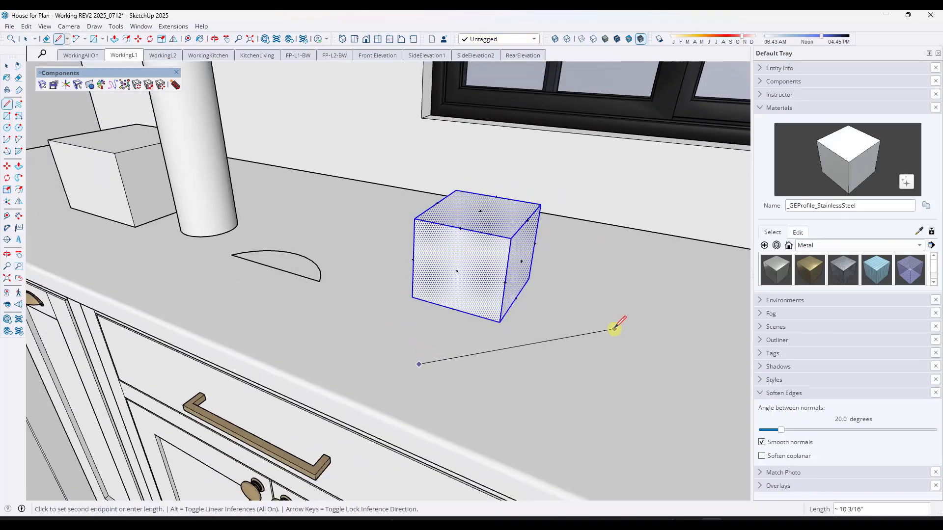
click(614, 329)
key(space)
Add a center point to the slanted line on the countertop.
click(586, 333)
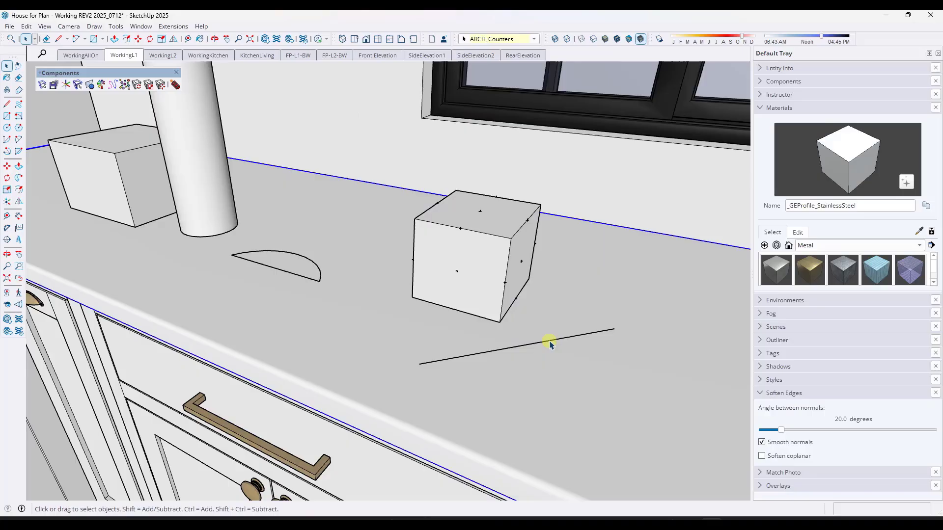
click(549, 344)
click(172, 26)
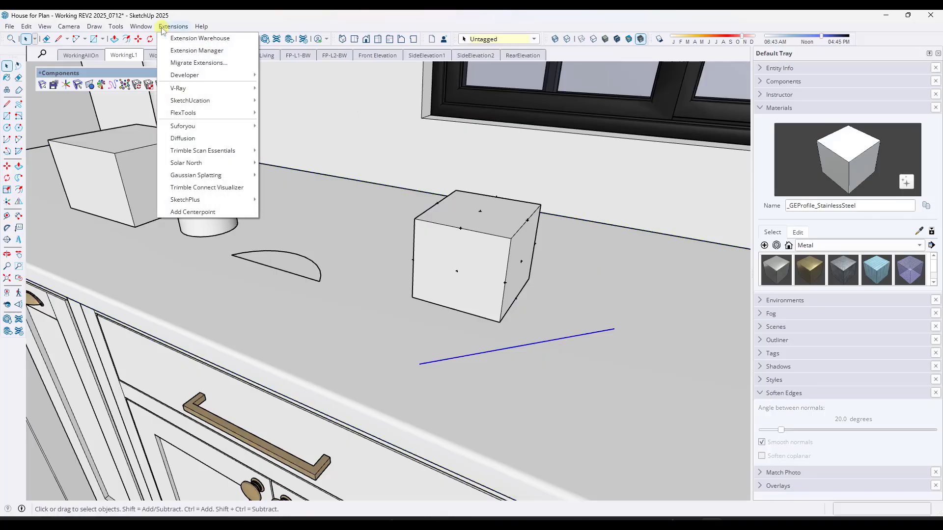
click(195, 213)
scroll(538, 351, up, 3)
scroll(520, 351, down, 1)
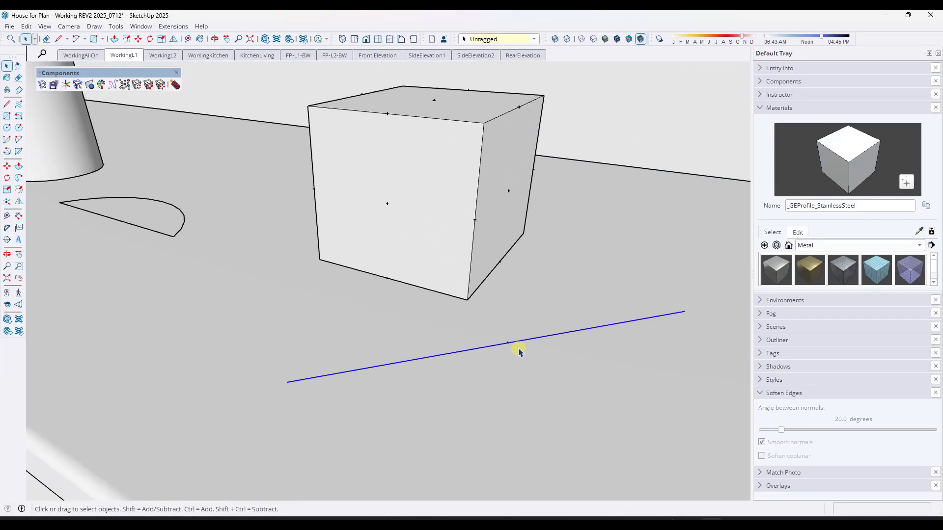
key(m)
scroll(510, 344, down, 6)
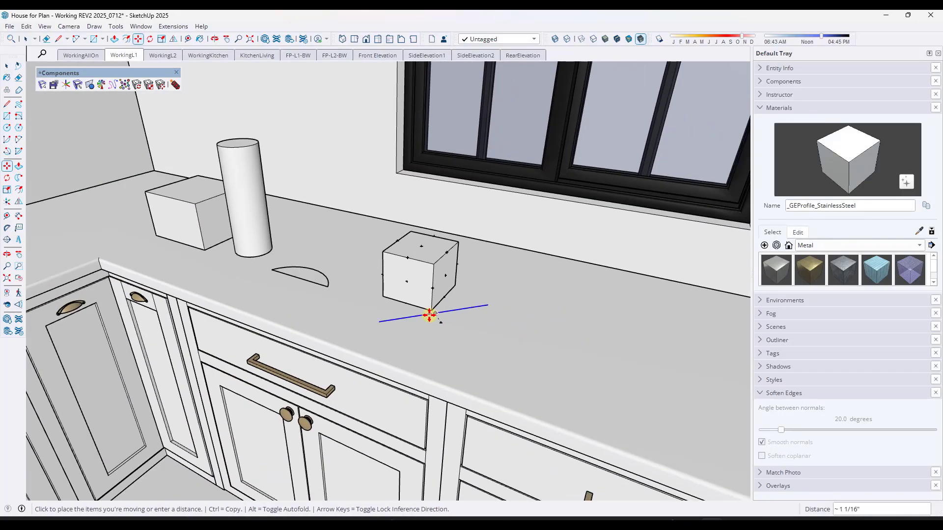
key(space)
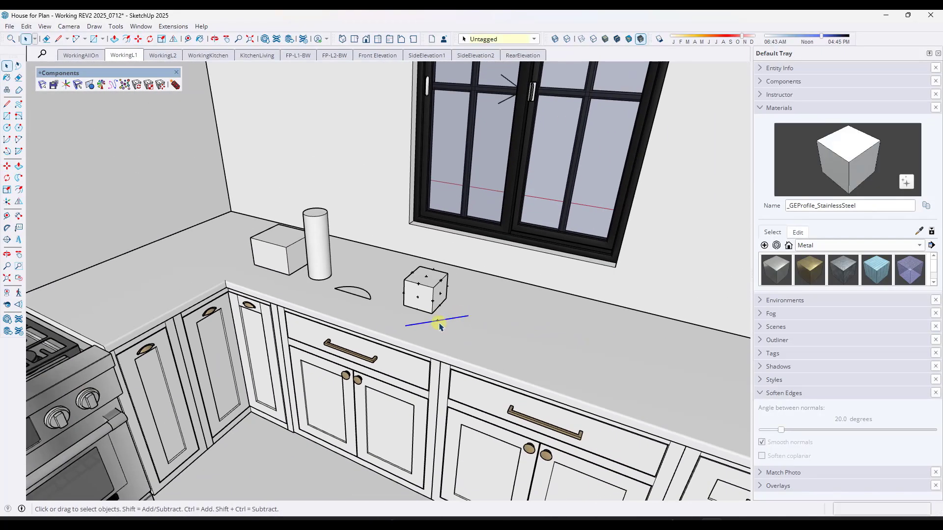
scroll(439, 327, up, 2)
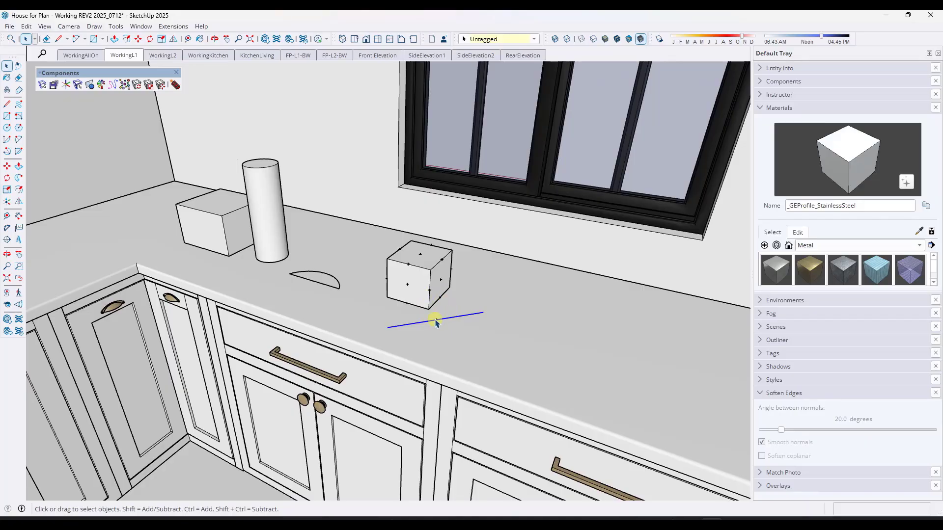
scroll(441, 323, down, 2)
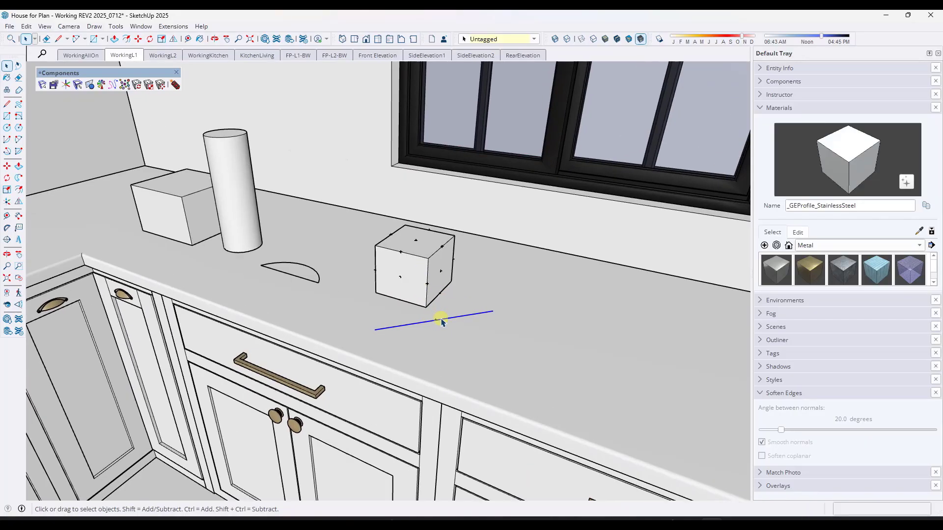
scroll(442, 316, up, 2)
scroll(442, 315, down, 2)
scroll(452, 311, up, 2)
Delete all guide points in the model.
middle_drag(433, 279, 471, 284)
click(25, 26)
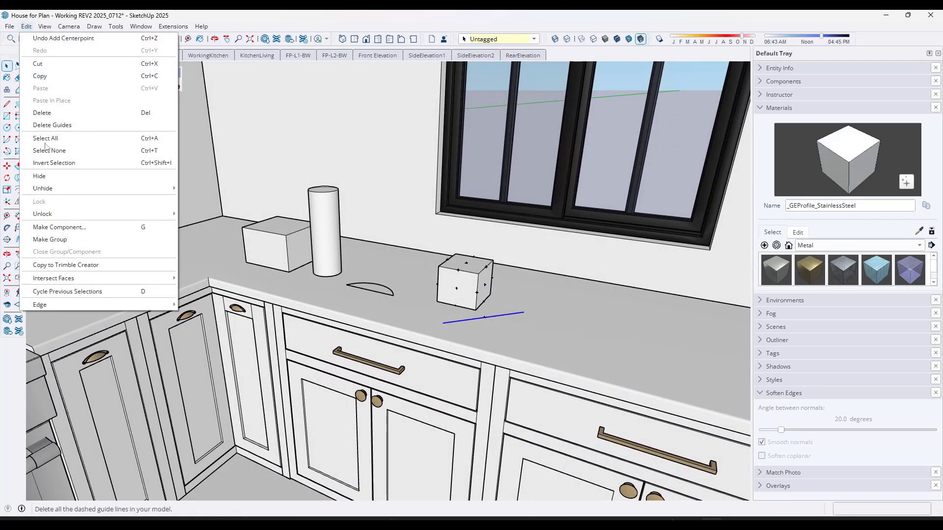